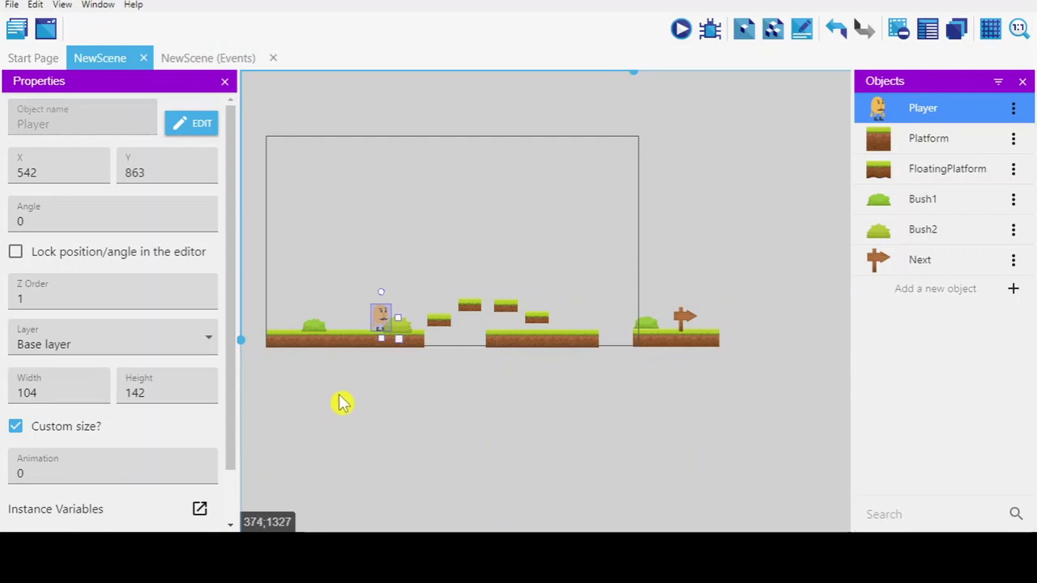
- Create a new sprite object named Mushroom
scroll(339, 406, "up", 2)
scroll(339, 407, "up", 1)
mouse_move(339, 407)
left_mouse_down()
mouse_move(398, 409)
mouse_move(470, 448)
left_mouse_up()
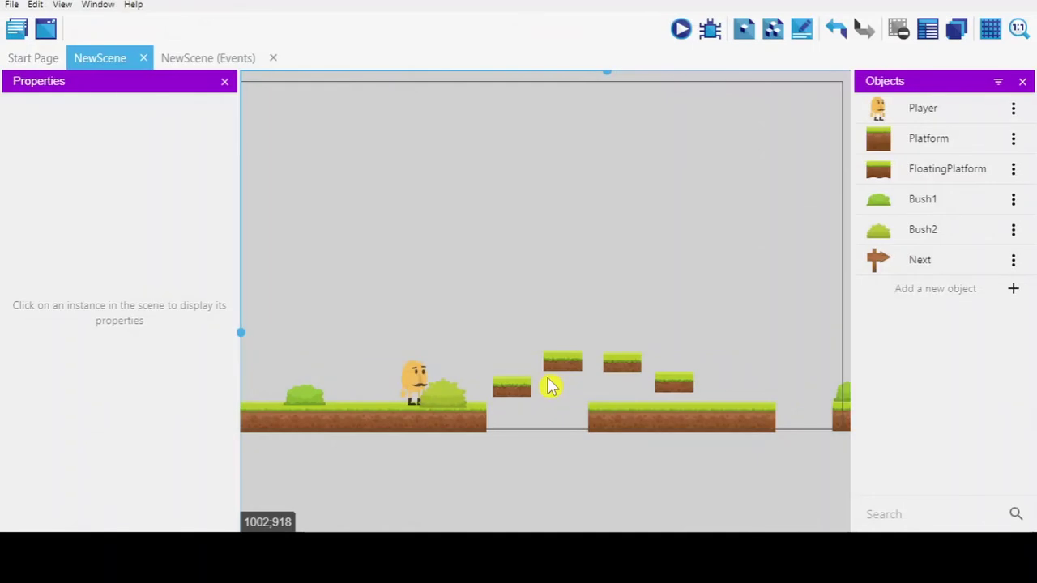
left_click(1011, 295)
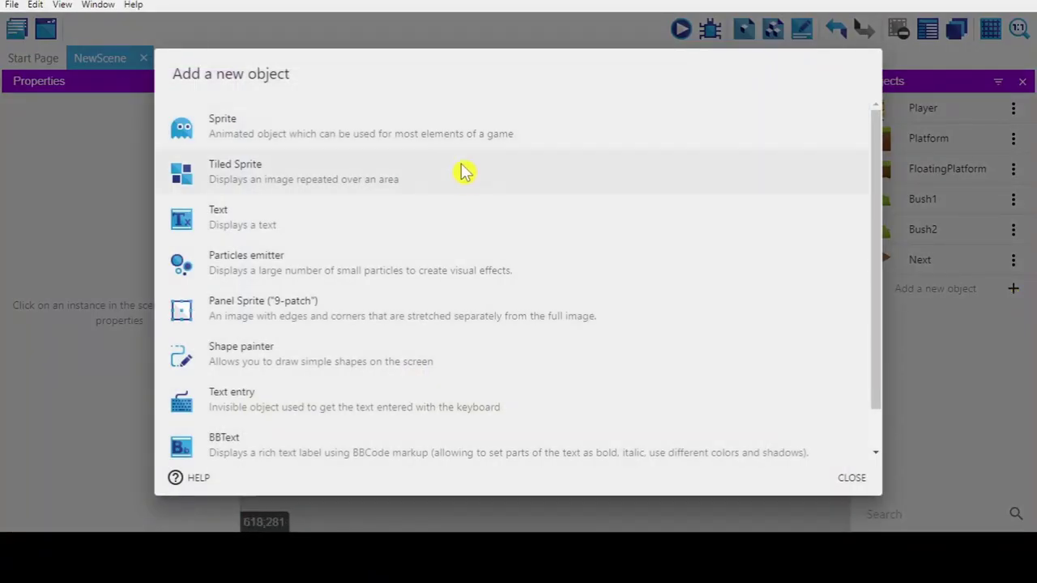
left_click(302, 138)
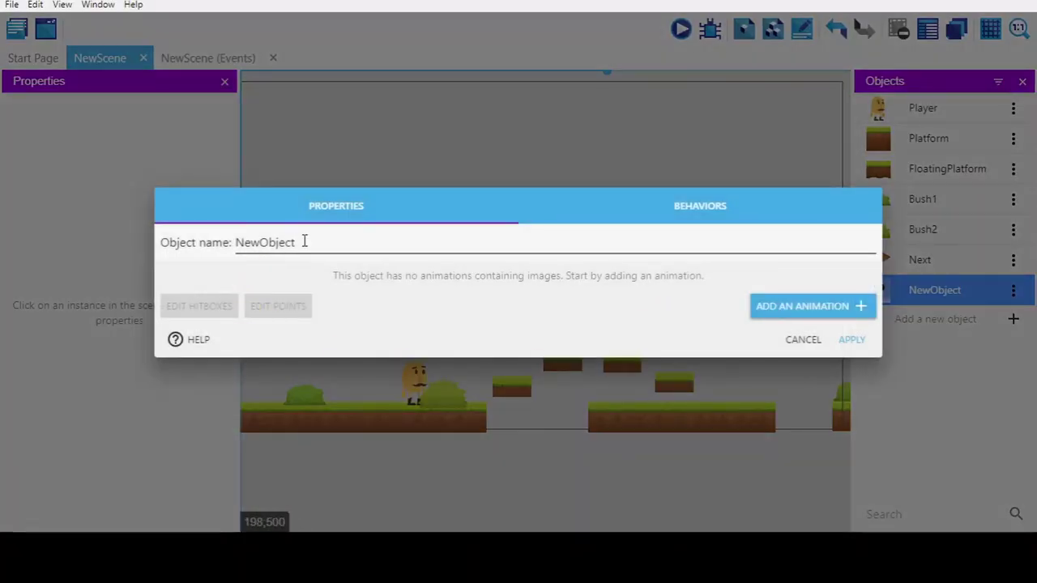
left_click_drag(304, 242, 157, 254)
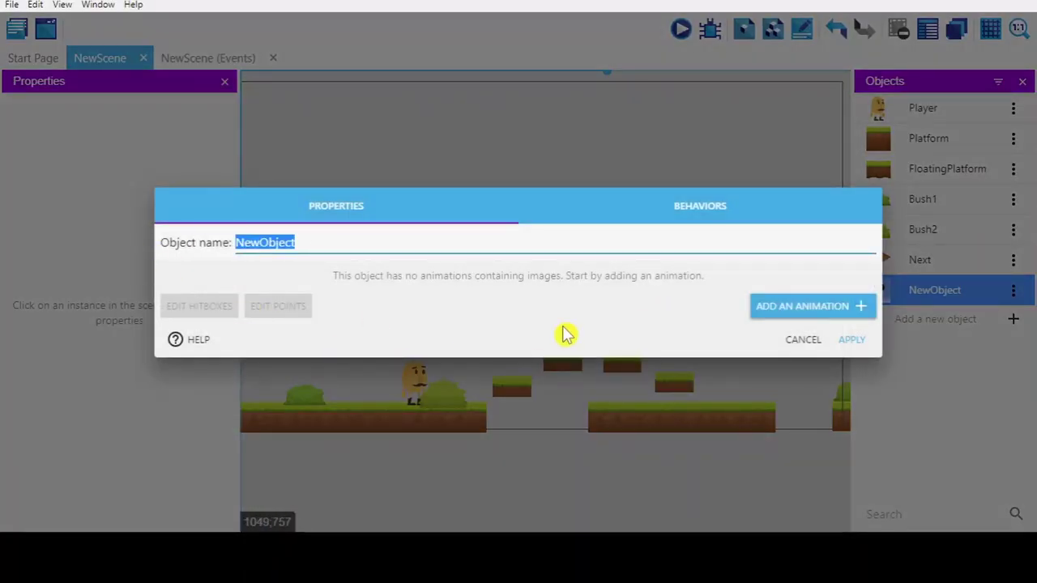
type("mUSHR")
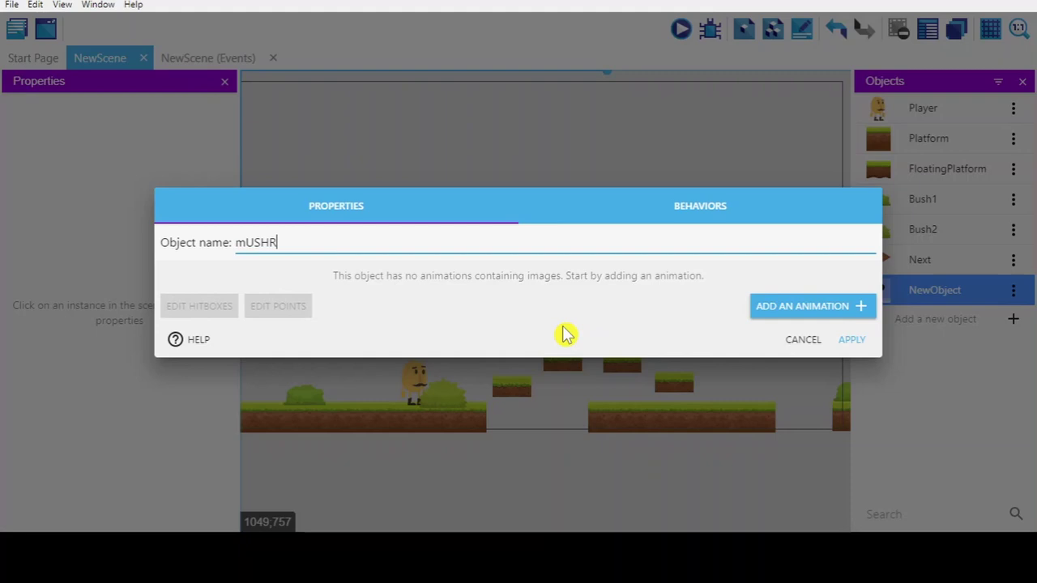
key("BackSpace")
key("BackSpace")
key("BackSpace")
key("BackSpace")
key("BackSpace")
type("Mus")
type("hroom")
- Give the Mushroom an animation using the pink Mushroom_1.png image and apply
left_click(828, 313)
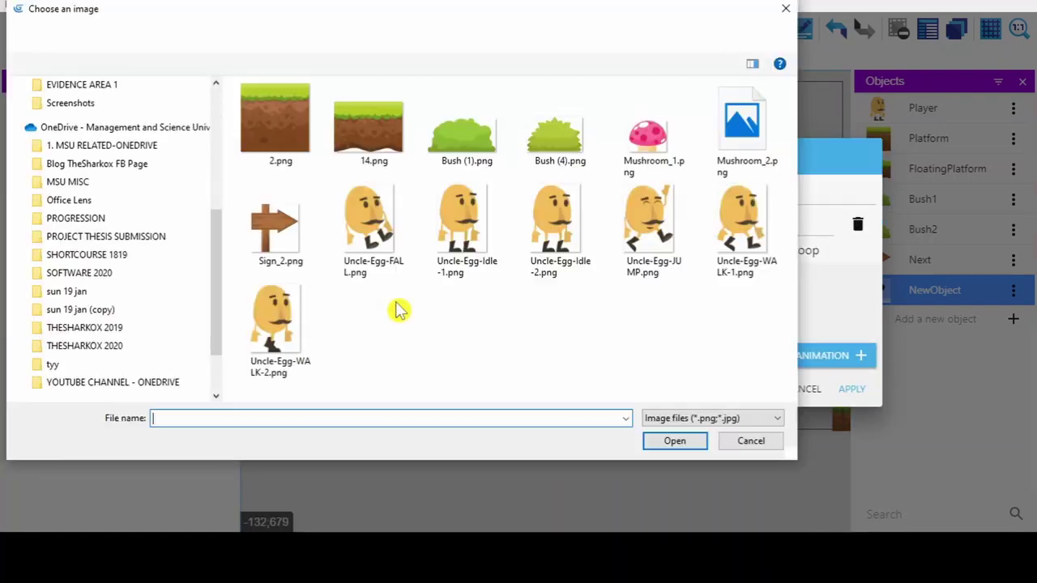
left_click(646, 142)
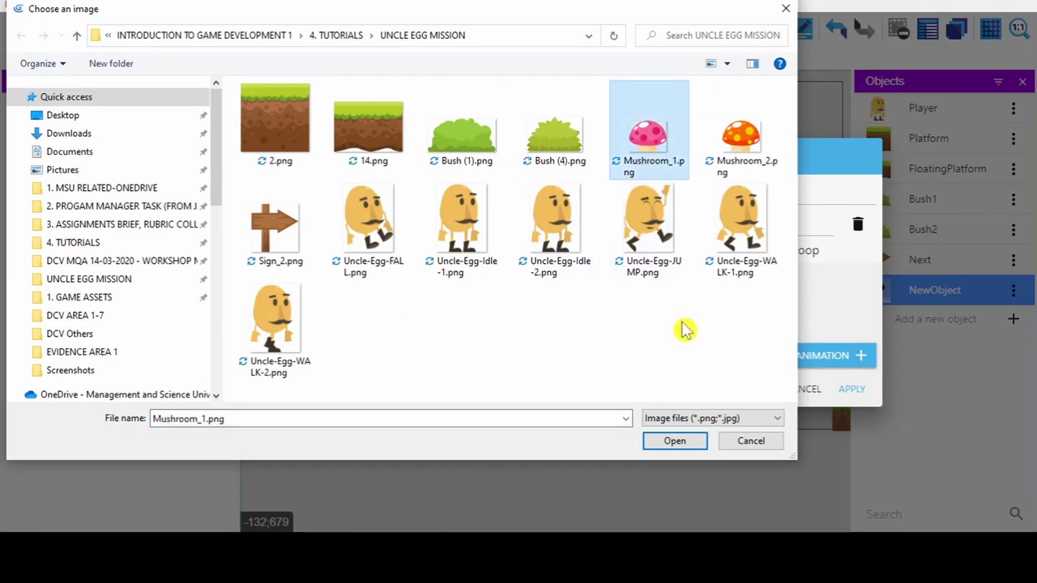
left_click(686, 444)
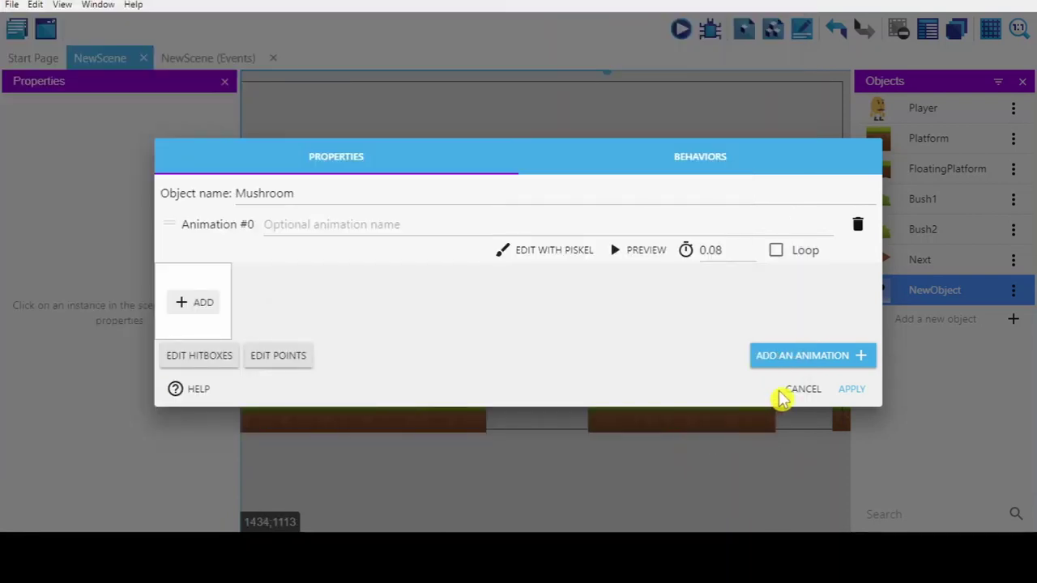
left_click(857, 393)
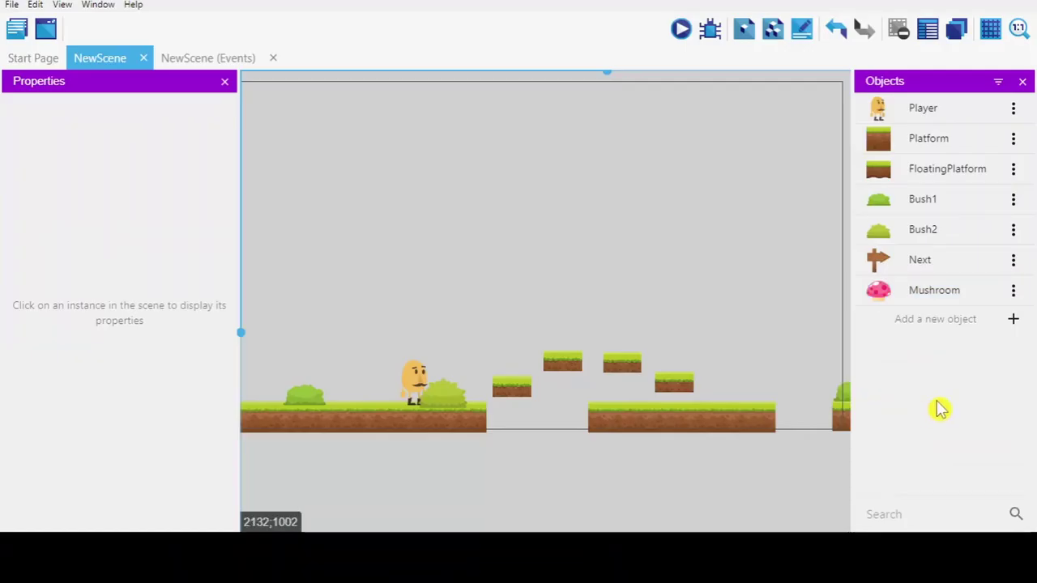
- Create another sprite object and name it Enemy
left_click(1012, 324)
left_click(288, 131)
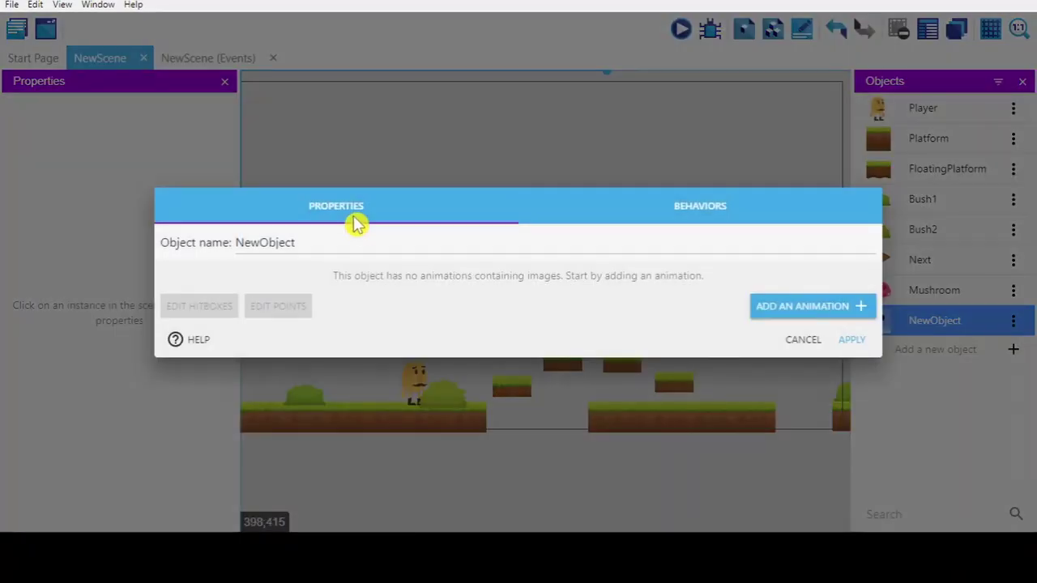
left_click_drag(356, 241, 162, 245)
type("Ms")
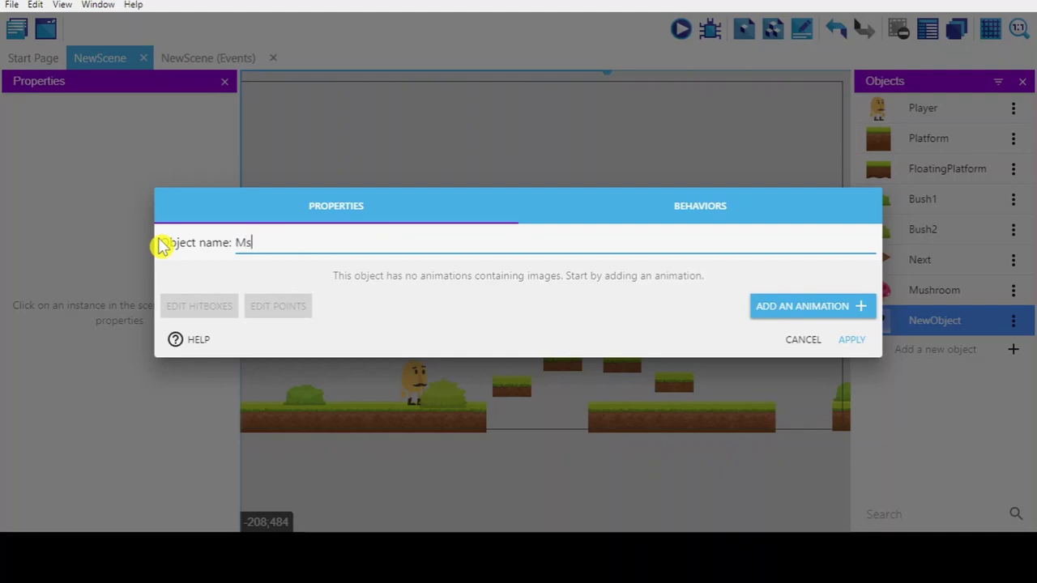
key("BackSpace")
type("Enemy")
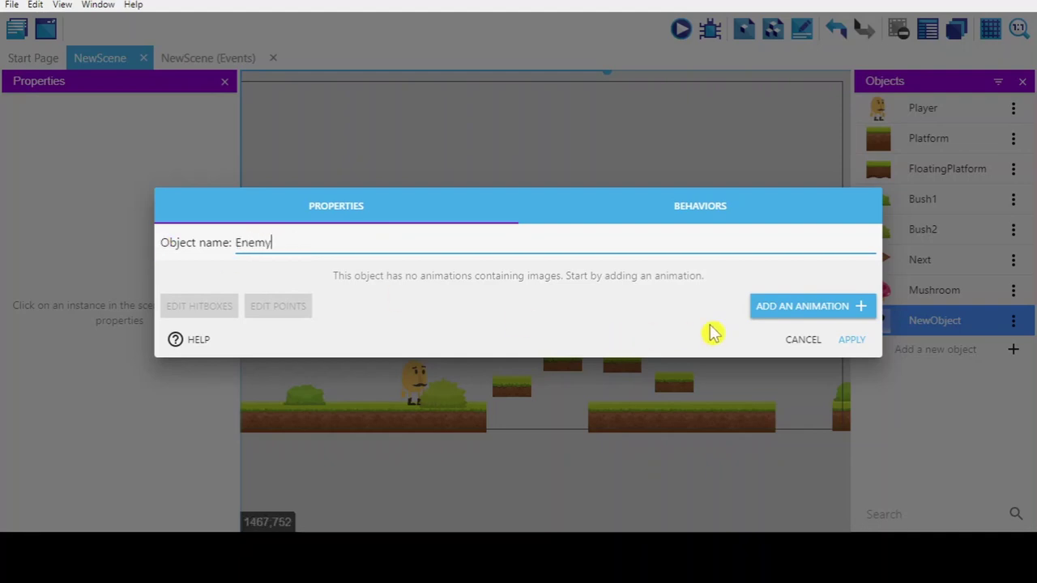
- Give the Enemy an animation using the orange Mushroom_2.png image and apply
left_click(782, 307)
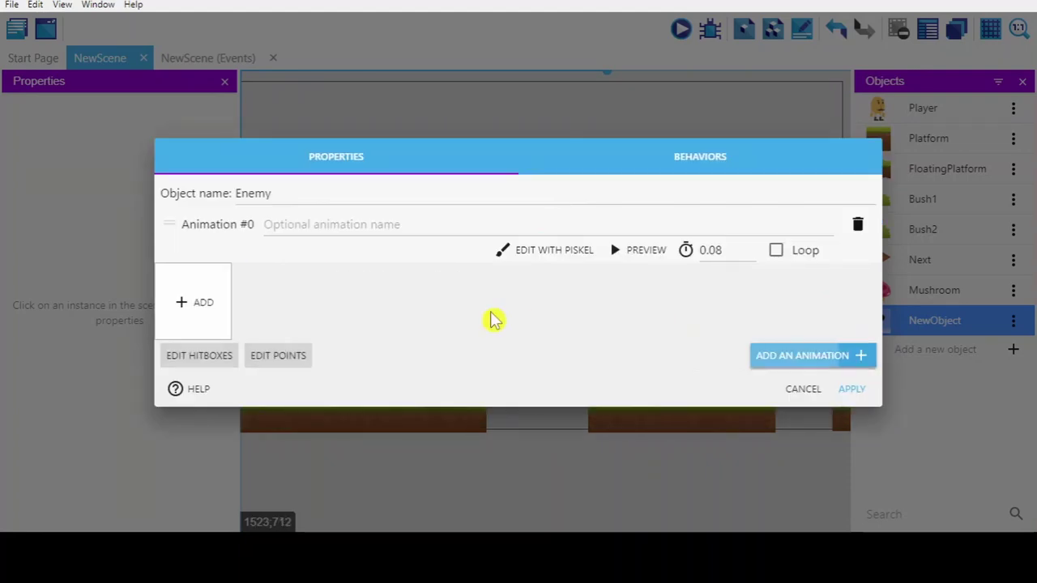
left_click(187, 308)
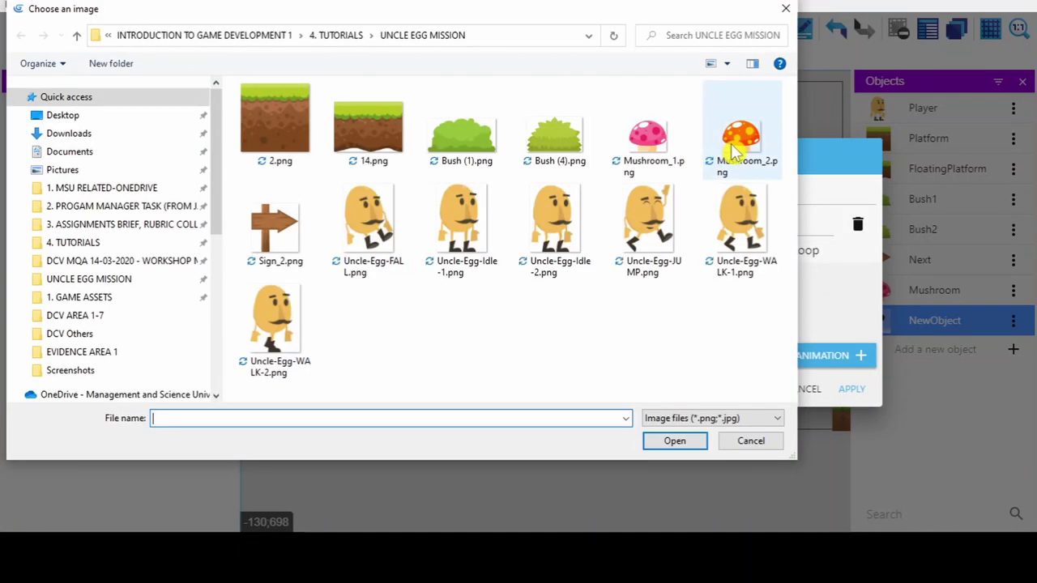
left_click(715, 154)
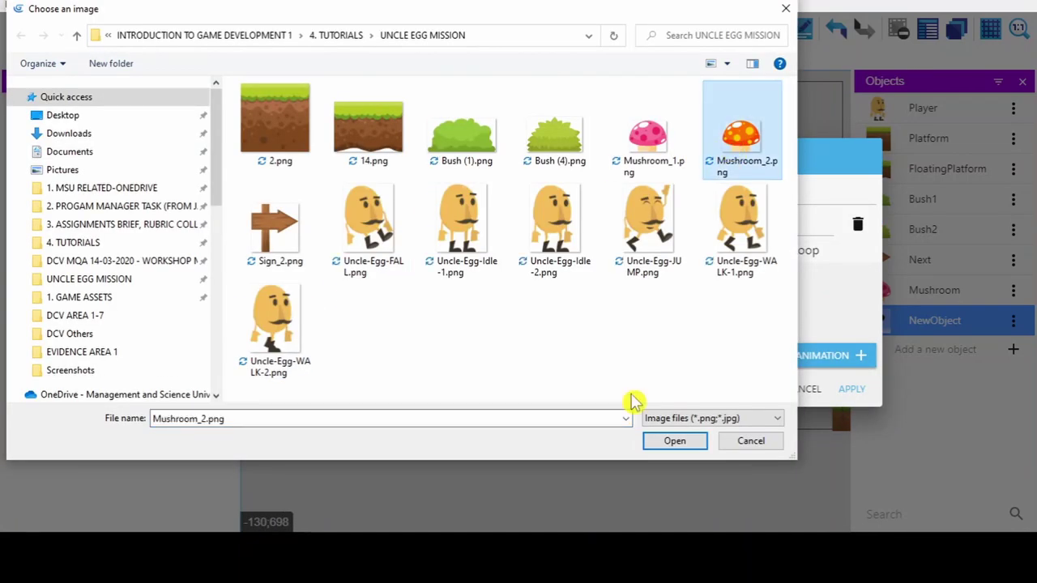
left_click(669, 447)
left_click(303, 466)
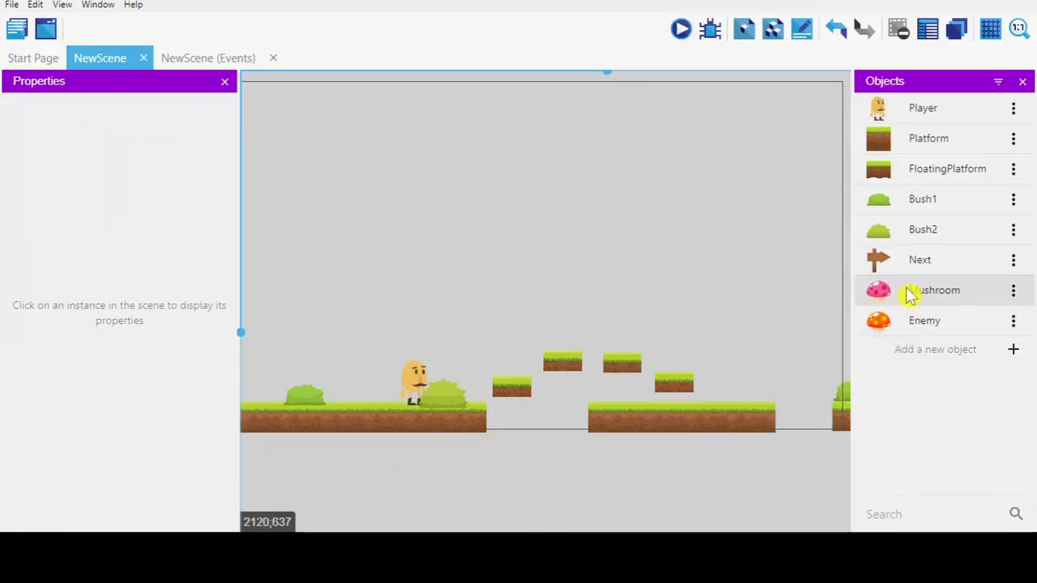
- Place a Mushroom instance on the first floating platform
left_click_drag(909, 296, 541, 369)
scroll(539, 371, "up", 3)
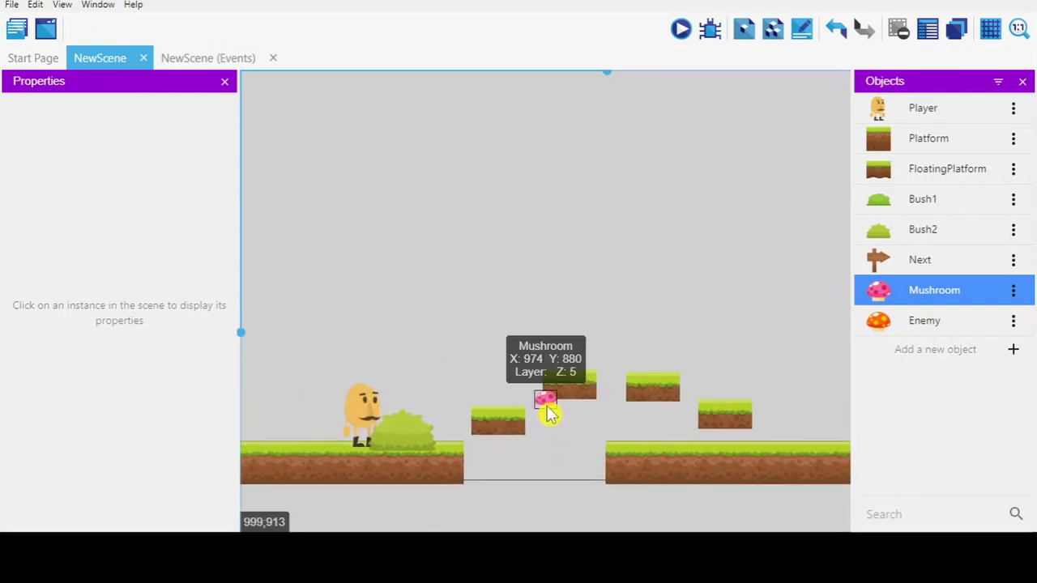
left_click_drag(547, 413, 497, 417)
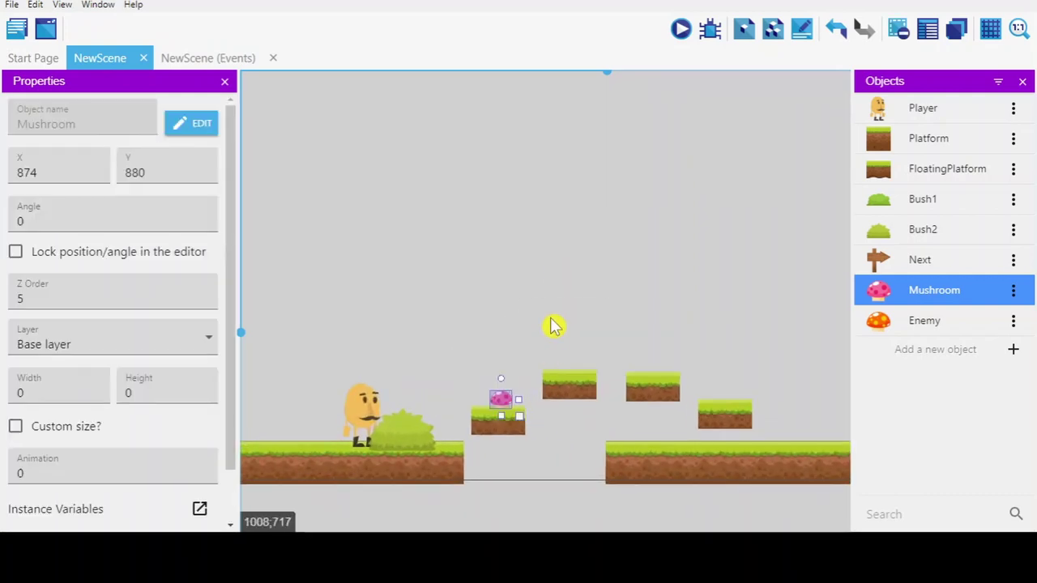
left_click(527, 397)
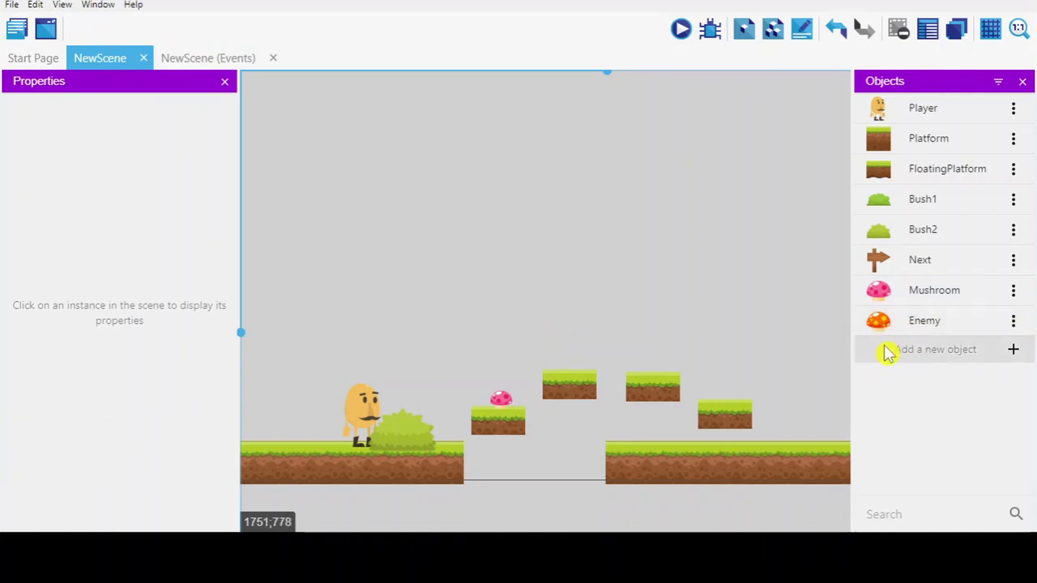
- Place an Enemy instance on the right-hand ground platform, nudged slightly left
mouse_move(891, 324)
left_mouse_down()
mouse_move(812, 423)
mouse_move(838, 438)
left_mouse_up()
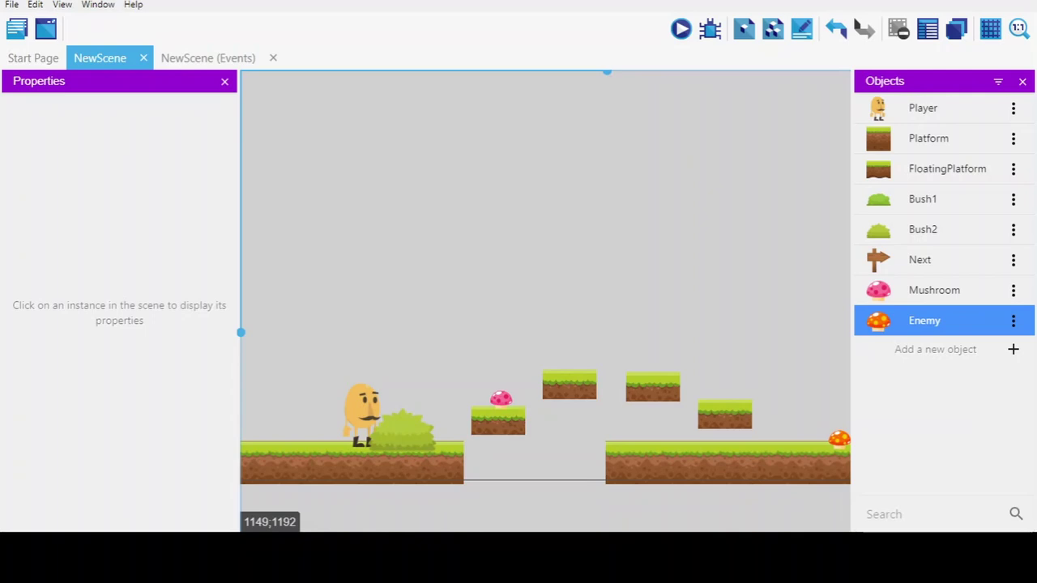
scroll(805, 456, "up", 2)
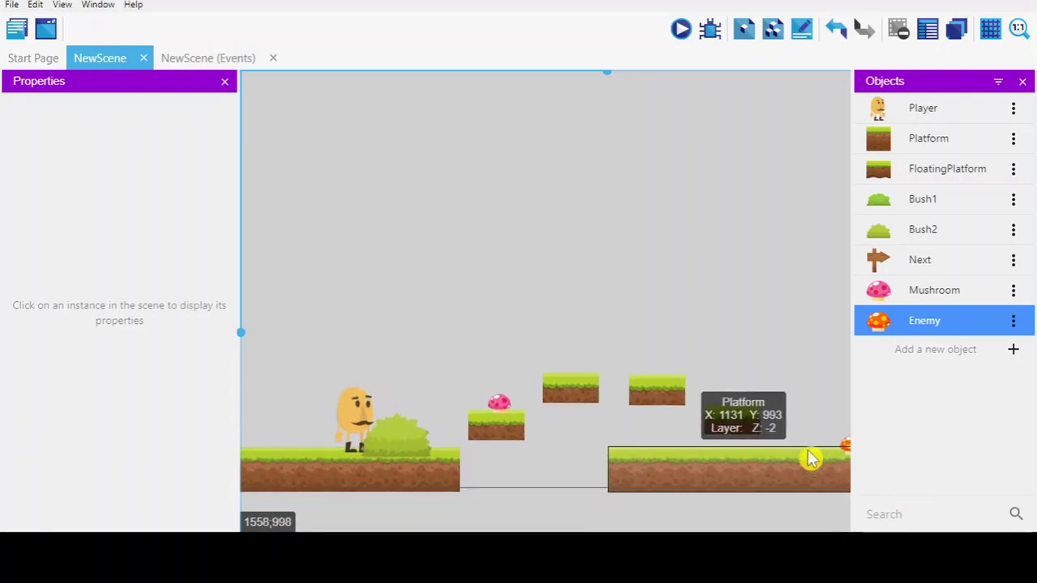
scroll(810, 459, "down", 1)
left_click_drag(819, 435, 798, 428)
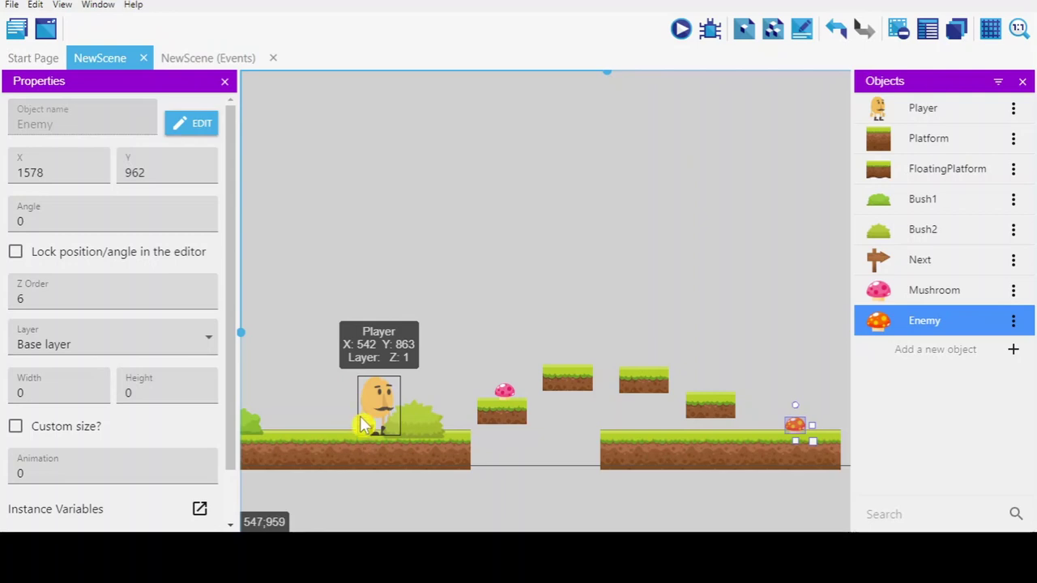
scroll(518, 407, "up", 1)
scroll(502, 455, "up", 1)
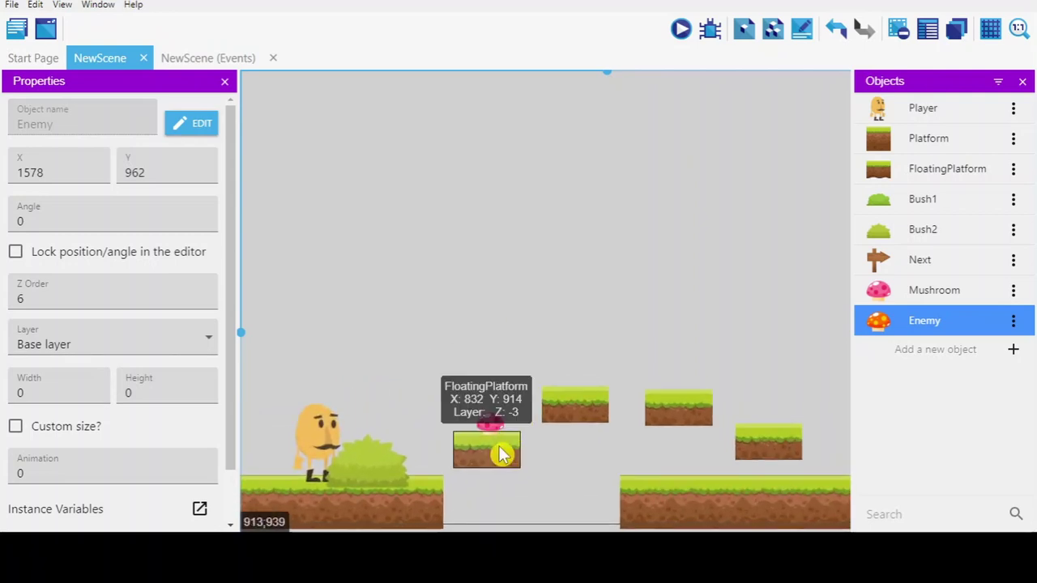
scroll(503, 453, "up", 1)
scroll(498, 448, "down", 1)
scroll(495, 446, "down", 1)
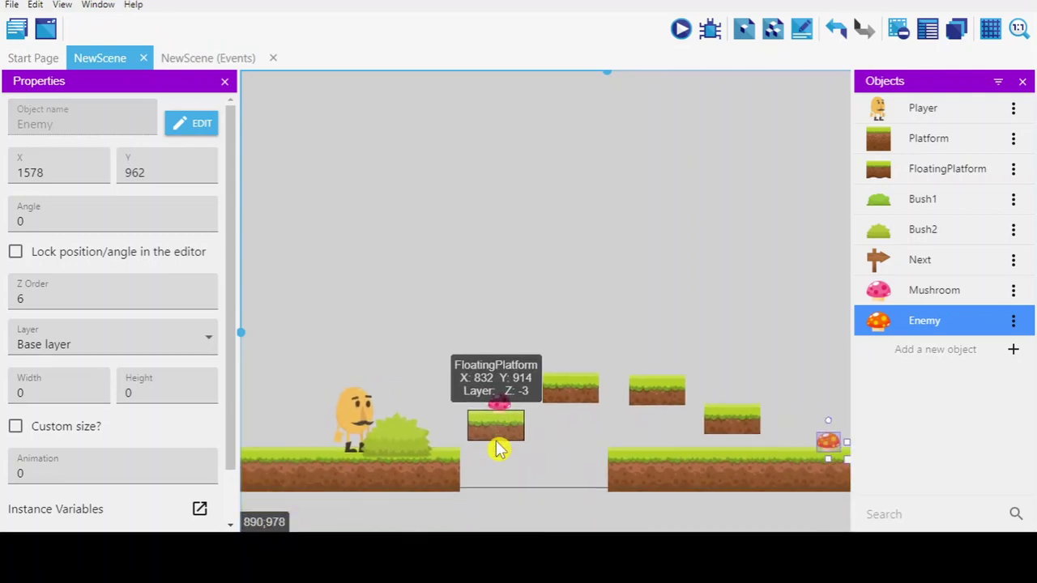
scroll(502, 442, "down", 1)
scroll(514, 393, "down", 1)
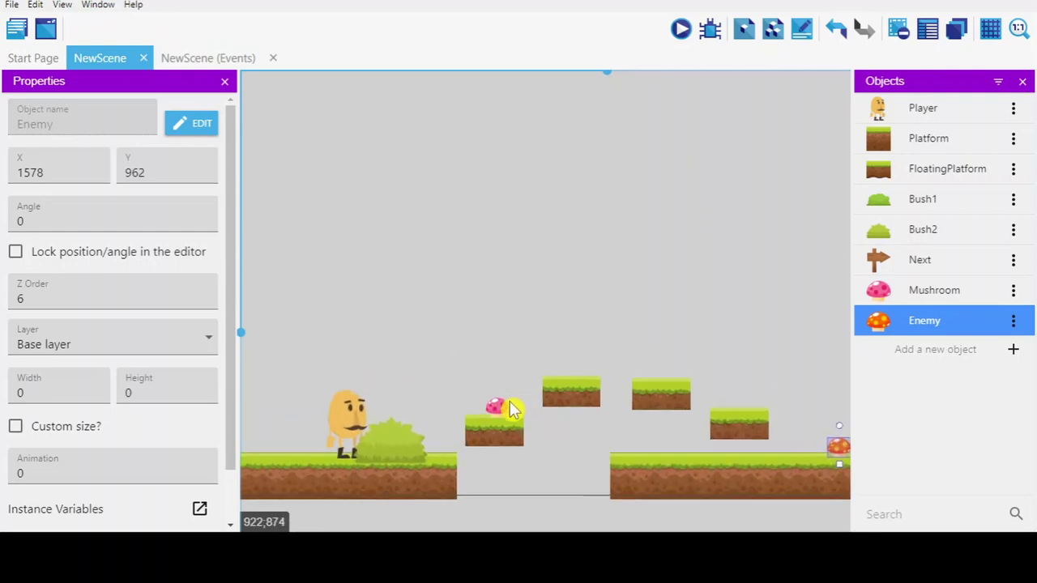
scroll(548, 494, "up", 1)
scroll(567, 491, "up", 1)
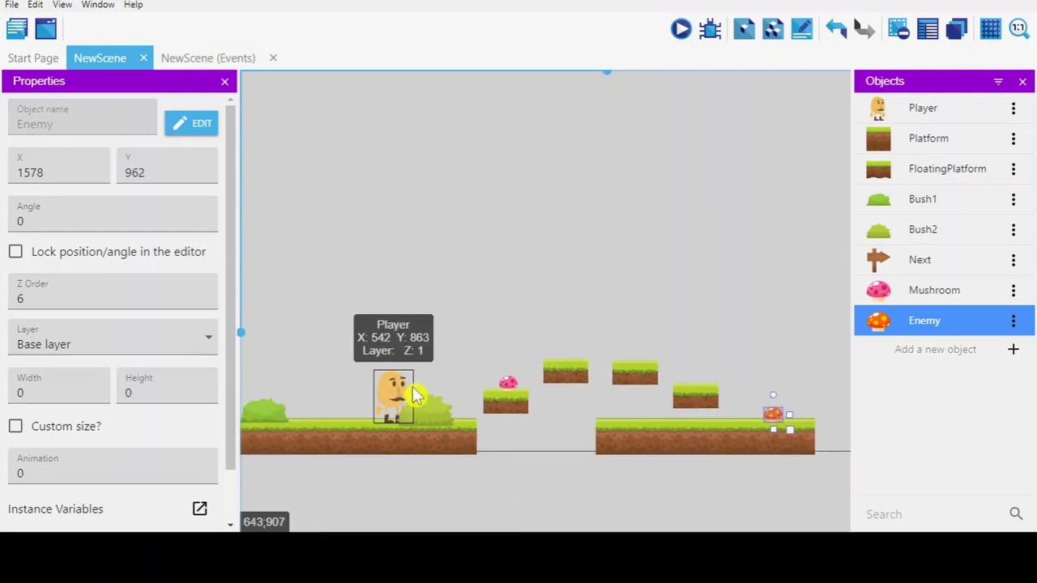
left_click(785, 479)
scroll(802, 454, "up", 2)
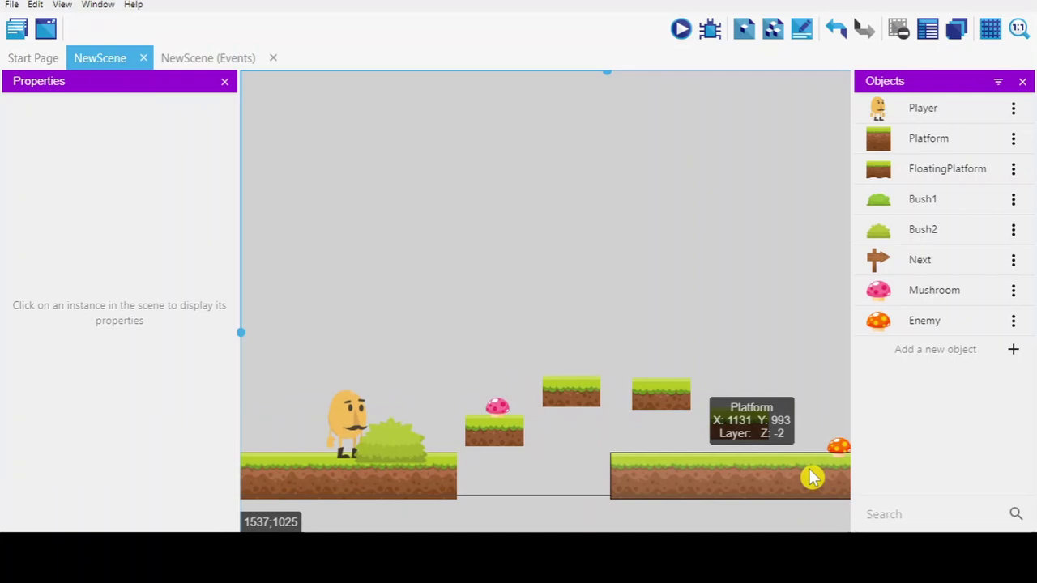
middle_click_drag(812, 477, 619, 421)
scroll(619, 420, "right", 1)
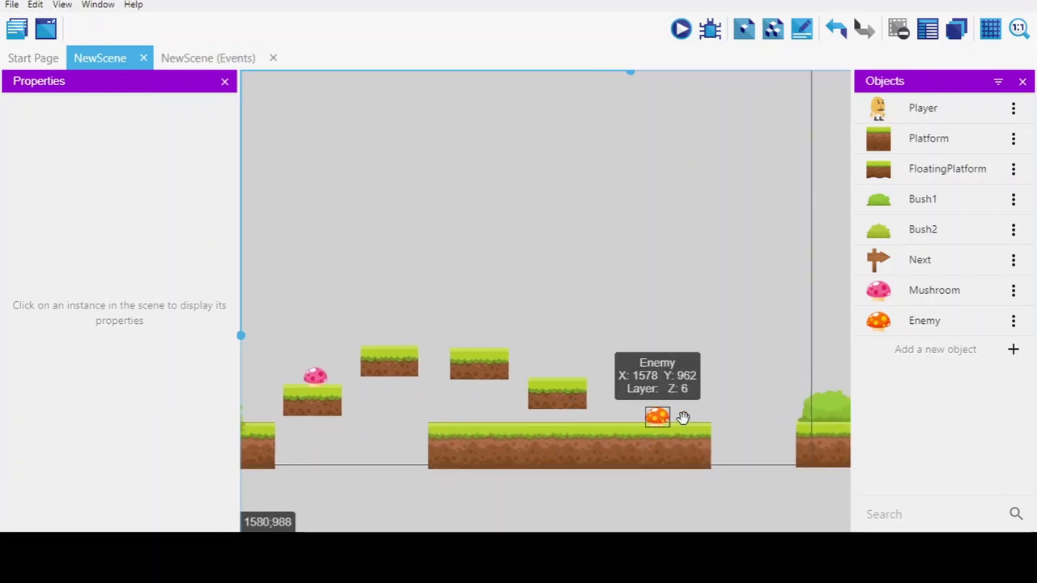
scroll(405, 412, "left", 2)
scroll(440, 412, "down", 1)
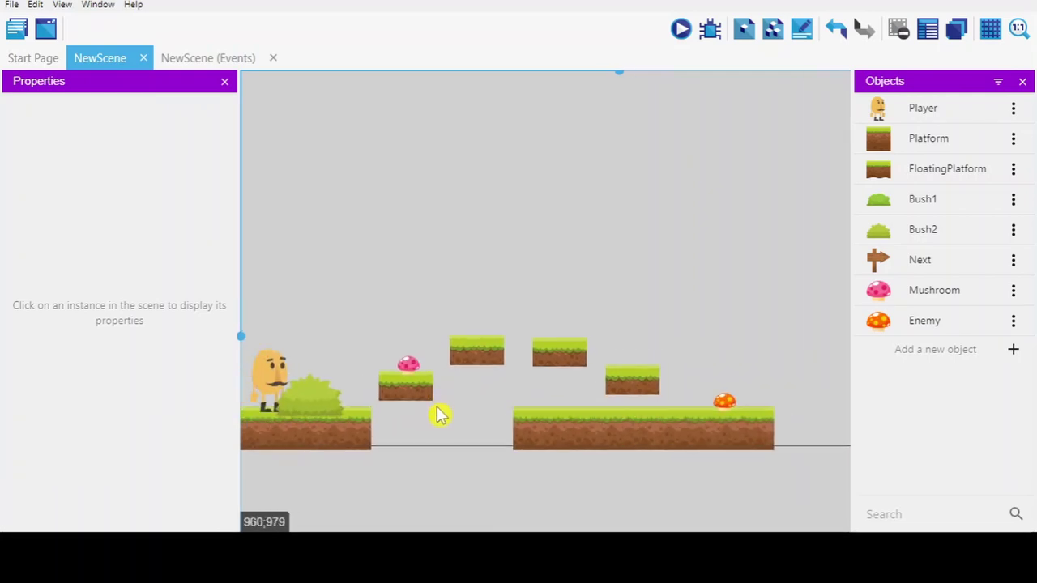
scroll(440, 424, "down", 1)
scroll(449, 425, "down", 1)
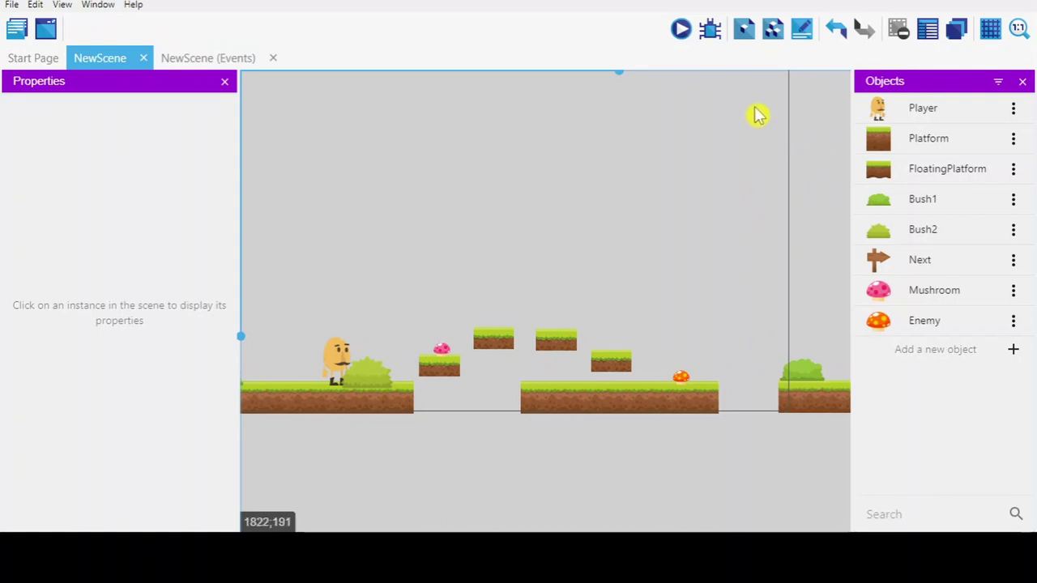
- In the scene's events sheet, add a group titled 'PLAYER COLLIDES WITH MUSHROOMS'
left_click(202, 60)
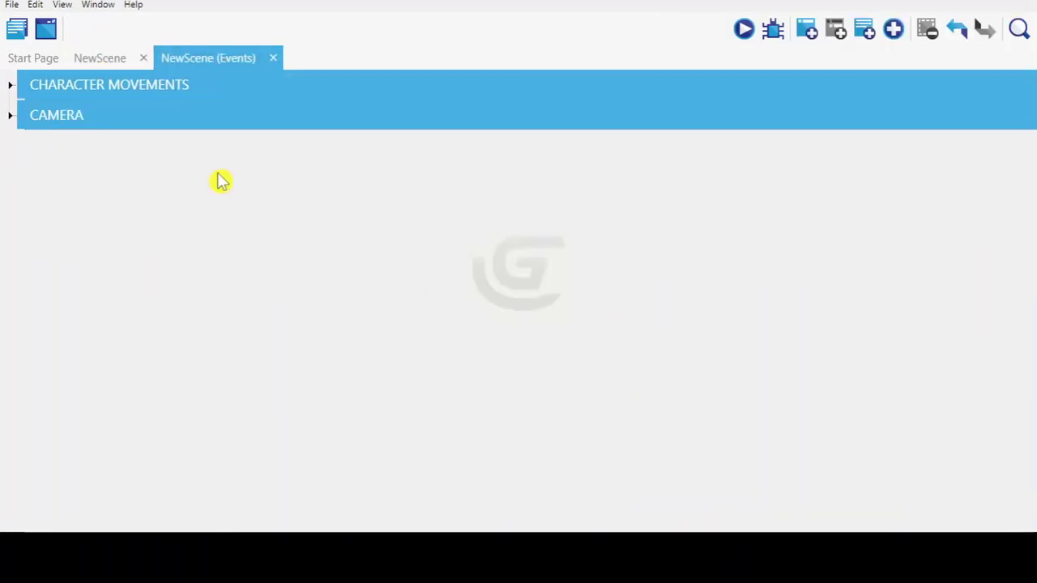
left_click(894, 33)
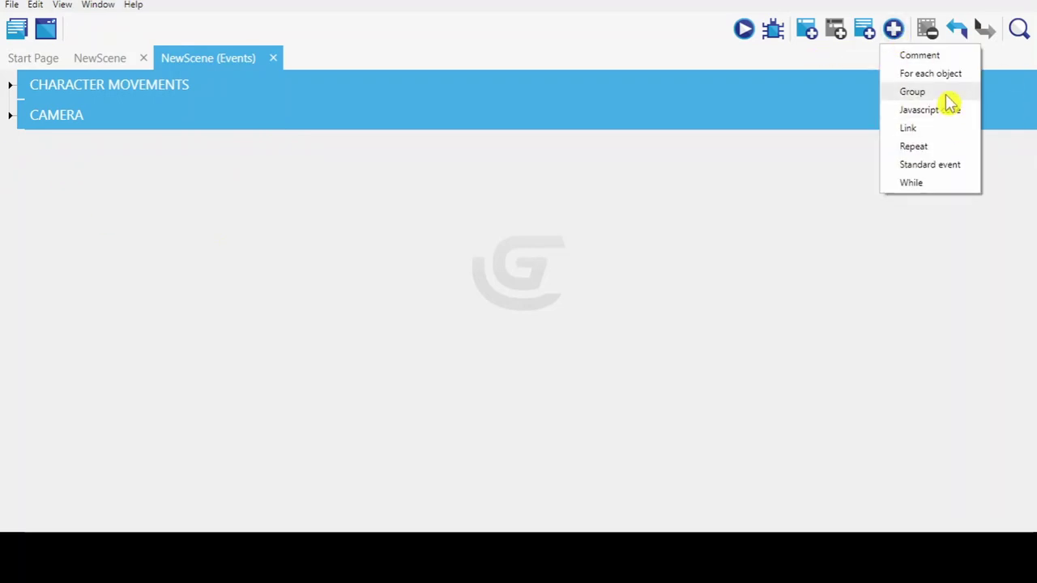
left_click(946, 94)
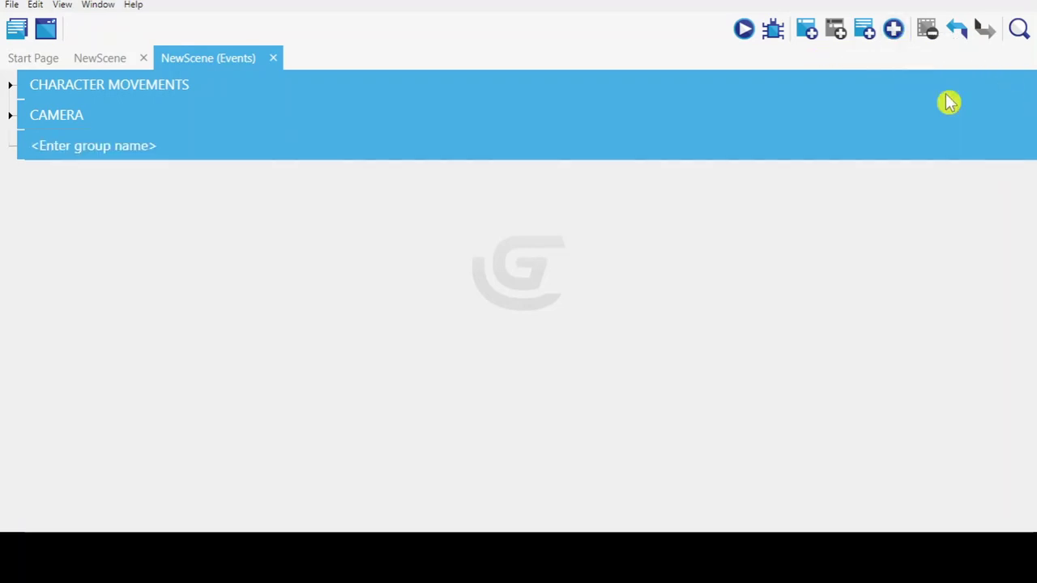
left_click(139, 153)
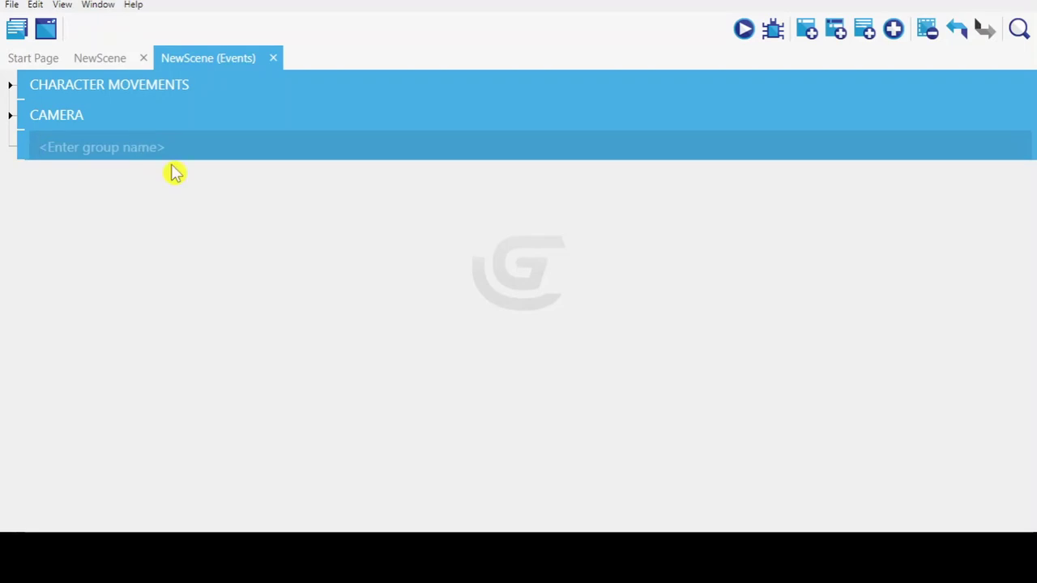
type("pl")
key("BackSpace")
type("PLAYER COLLIDES WI")
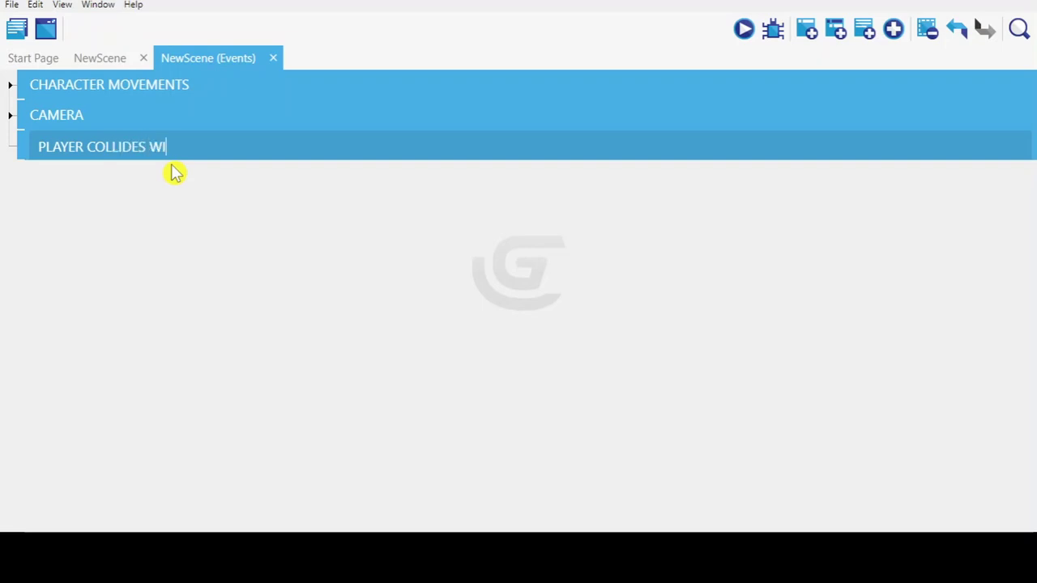
type("USHT")
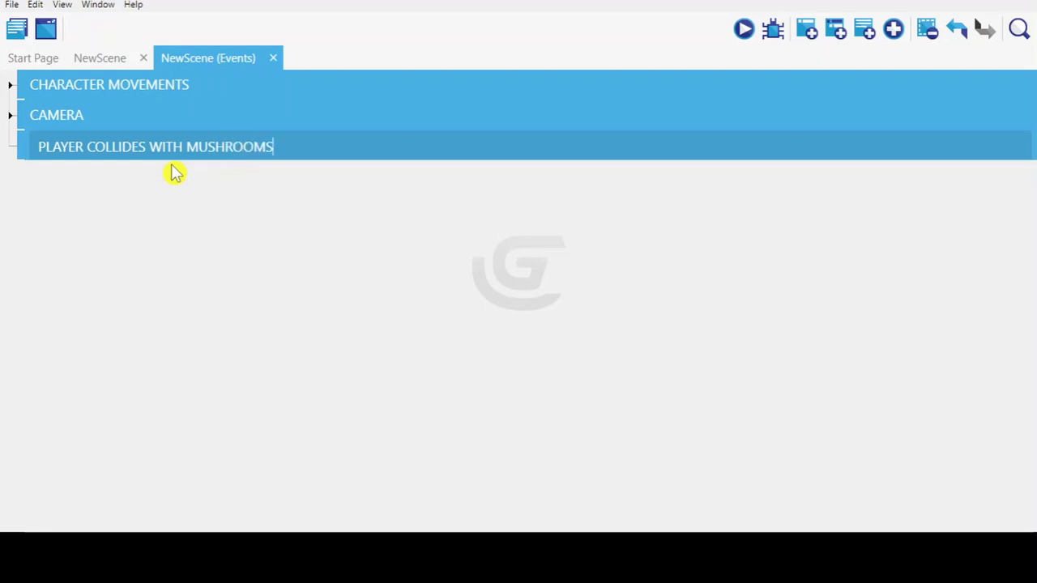
left_click(217, 246)
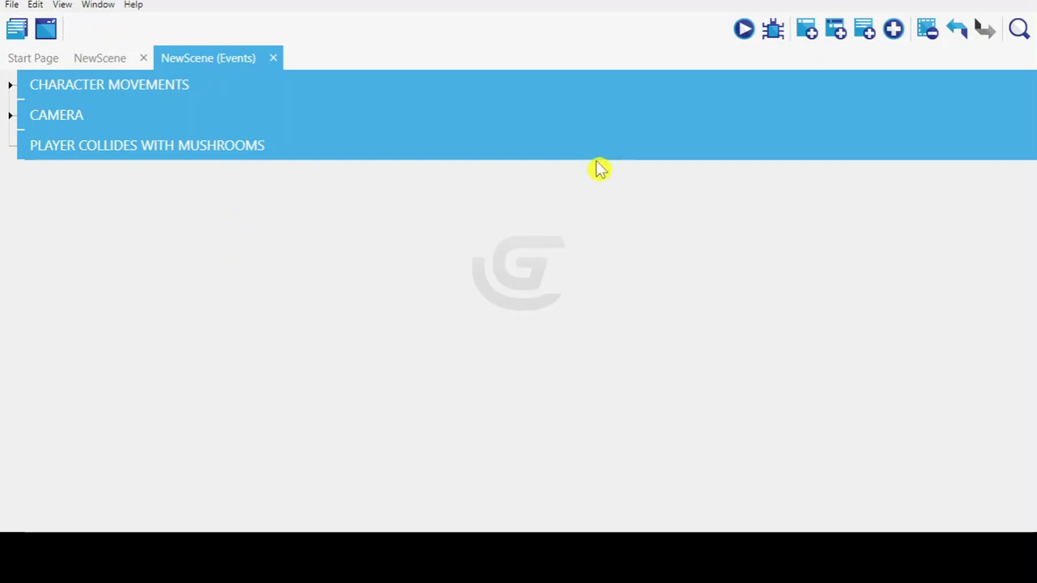
- Add an empty event and move it under the PLAYER COLLIDES WITH MUSHROOMS group
left_click(807, 31)
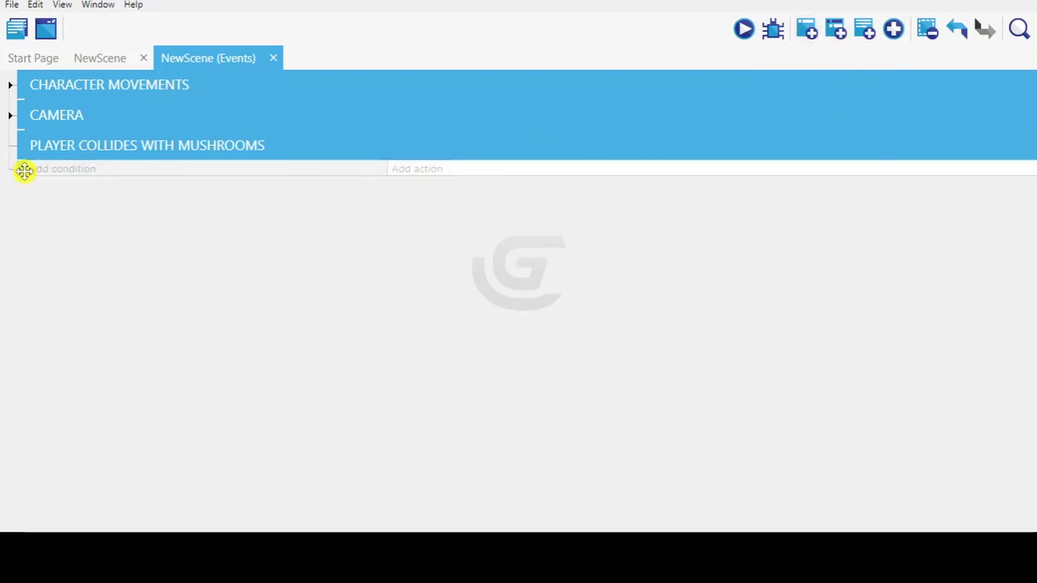
left_click_drag(24, 171, 45, 202)
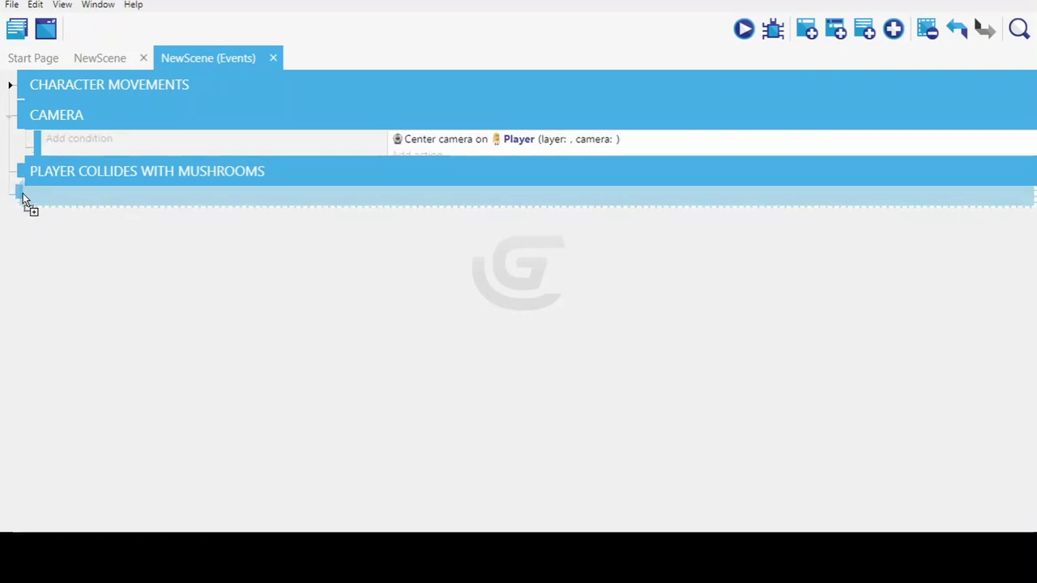
left_click_drag(42, 198, 43, 201)
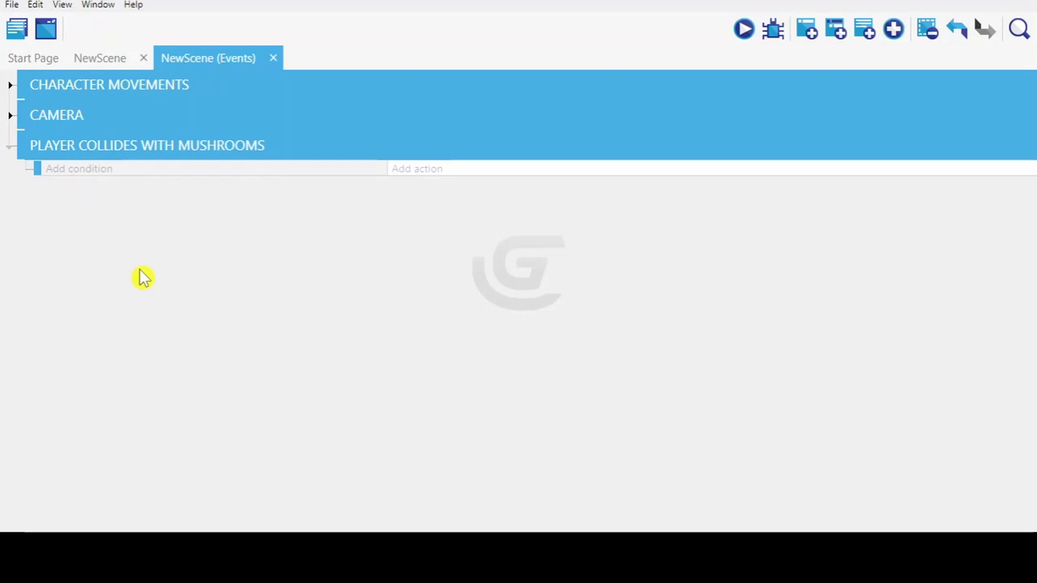
- Add a Collision condition with Player and Mushroom as the two objects
left_click(81, 170)
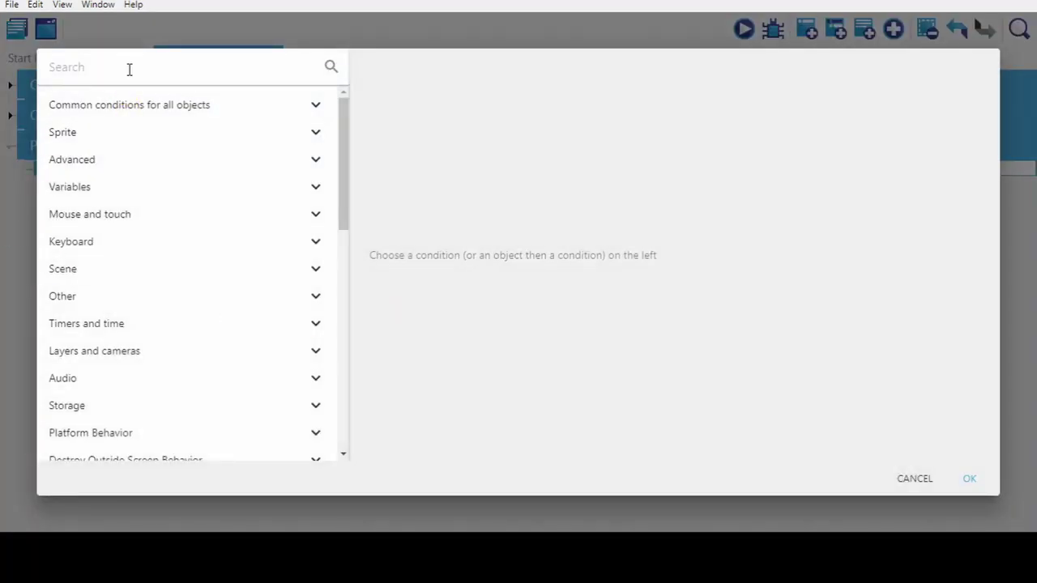
type("COLLIS")
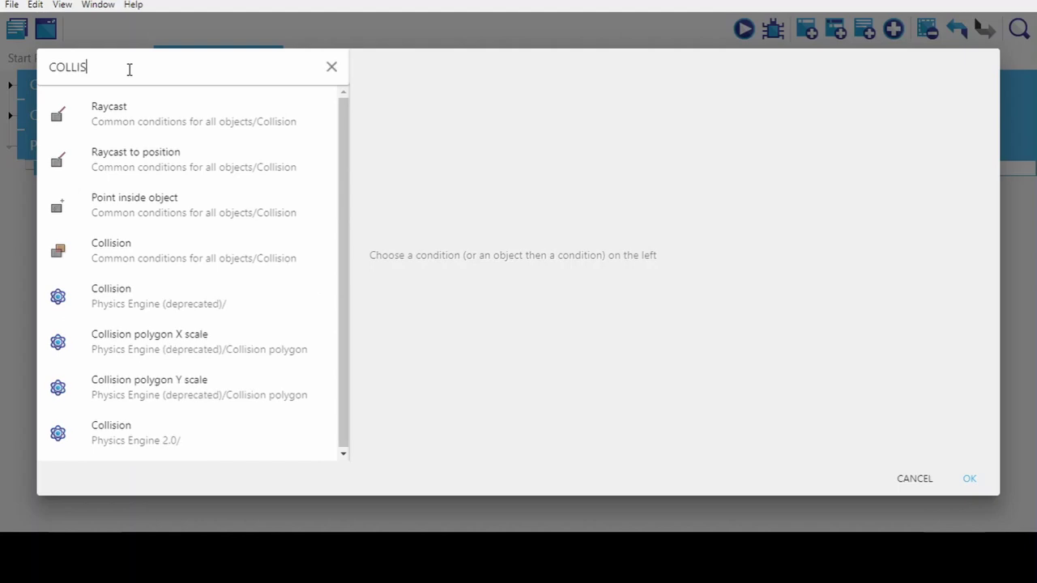
type("ON")
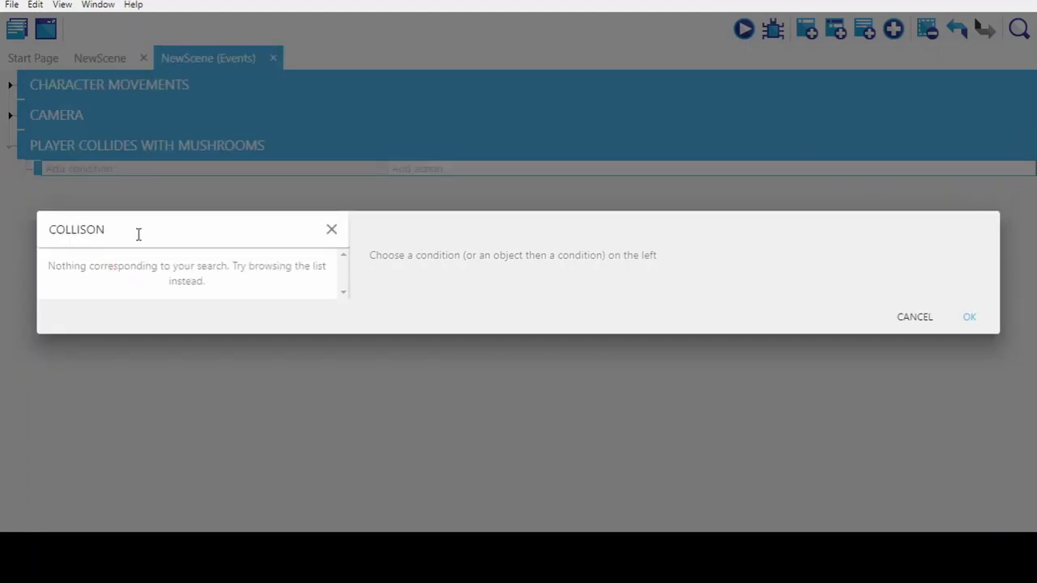
key("BackSpace")
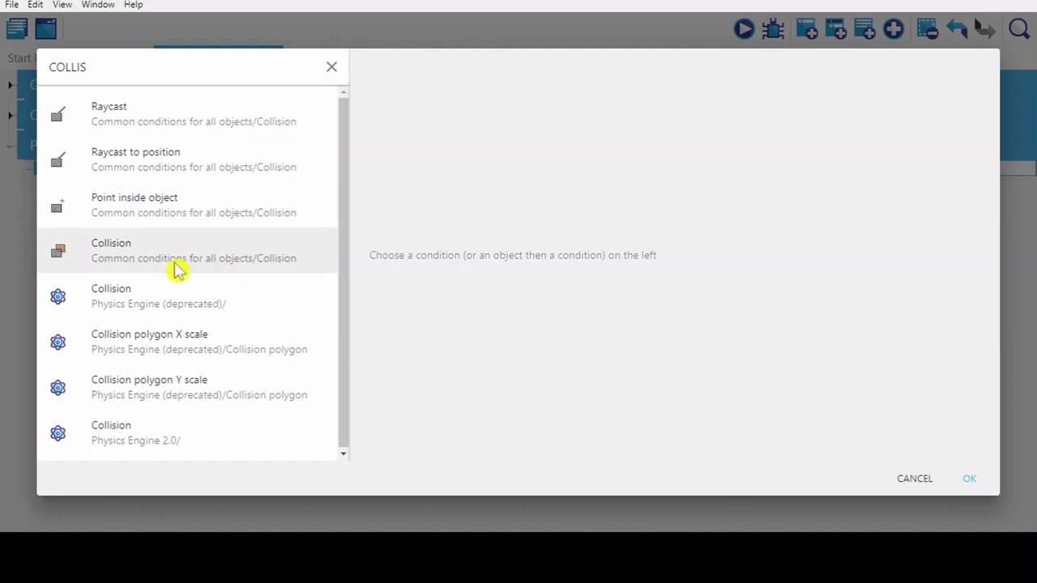
left_click(128, 252)
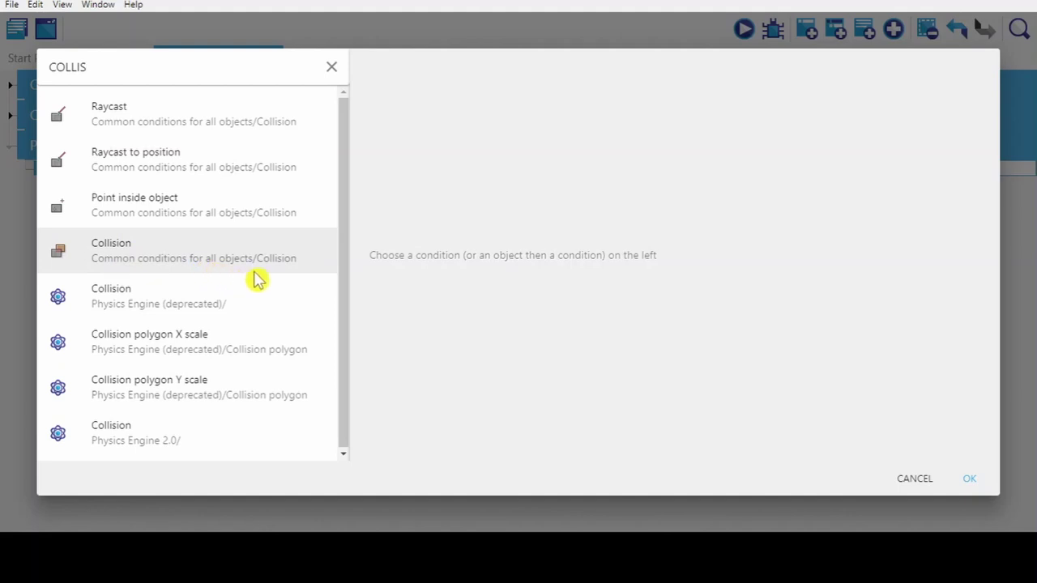
left_click(259, 268)
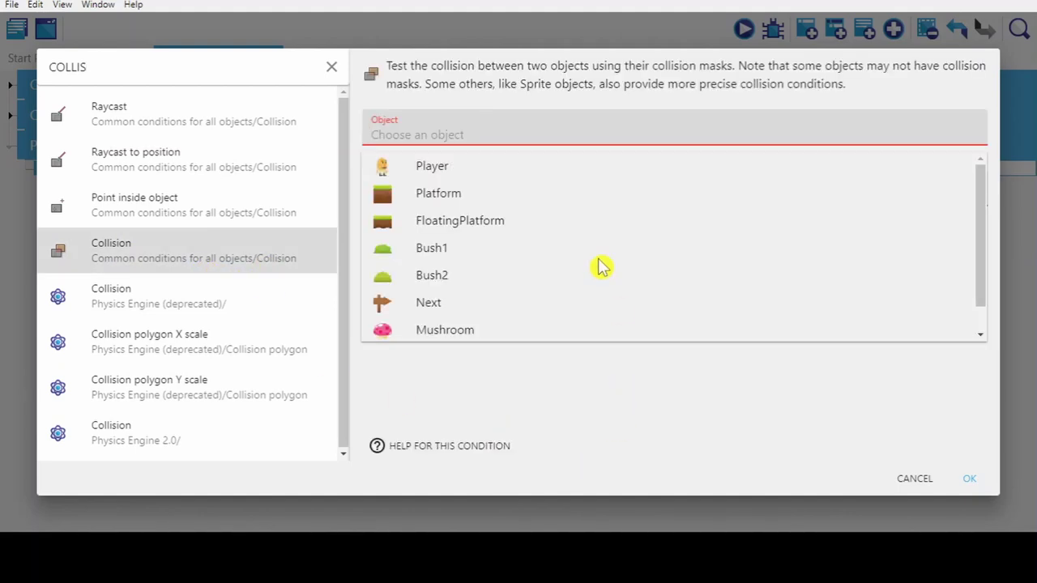
left_click(449, 166)
left_click(437, 179)
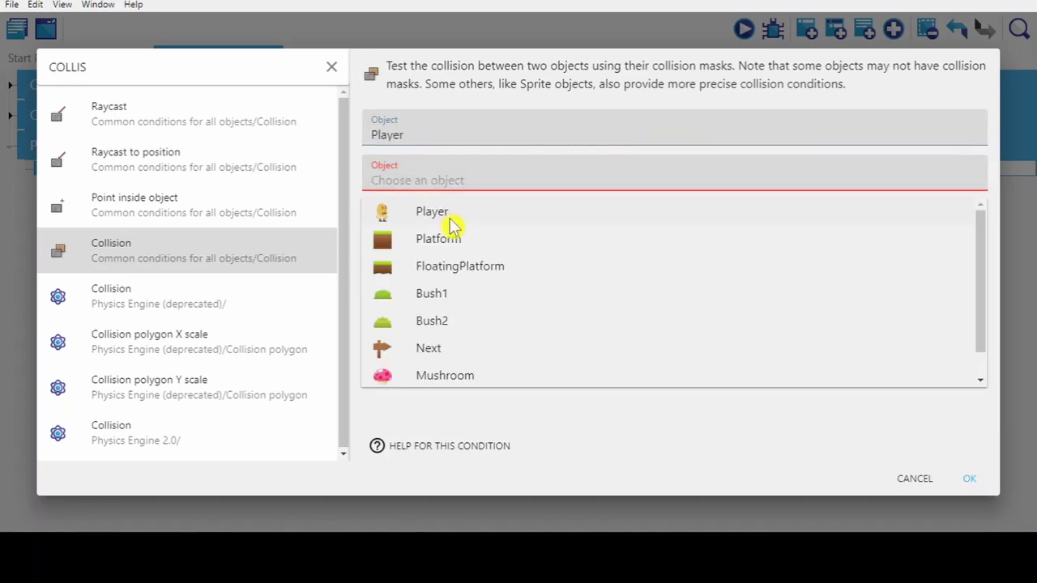
left_click(440, 375)
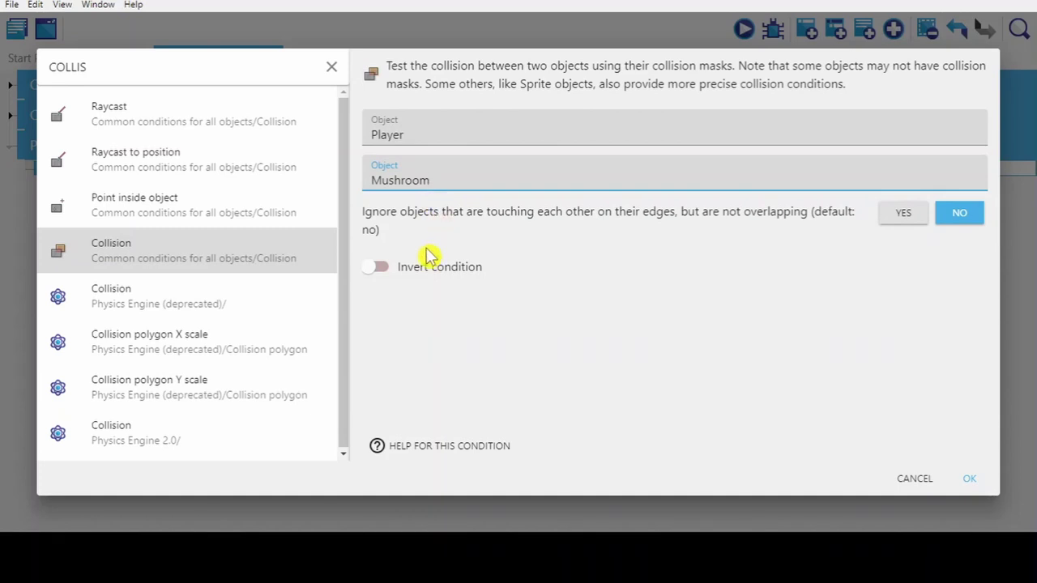
left_click(969, 478)
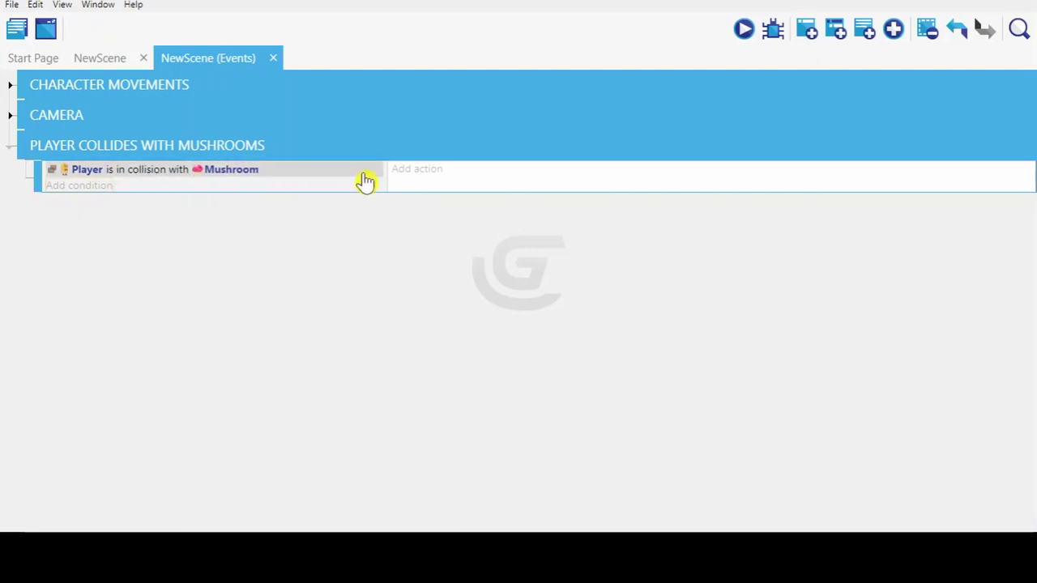
- Add a 'Delete an object' action targeting Mushroom
left_click(435, 176)
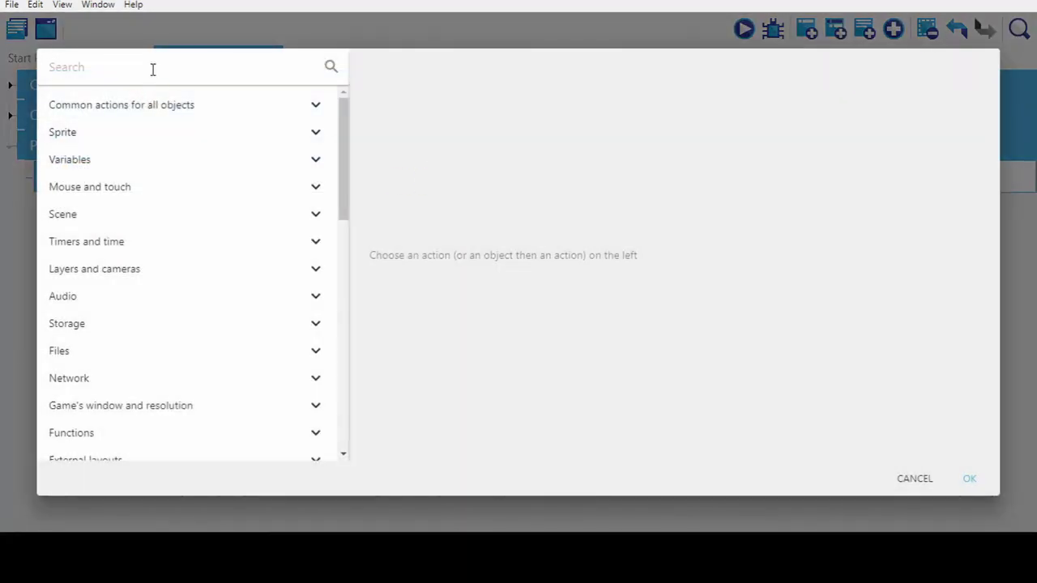
type("DELET")
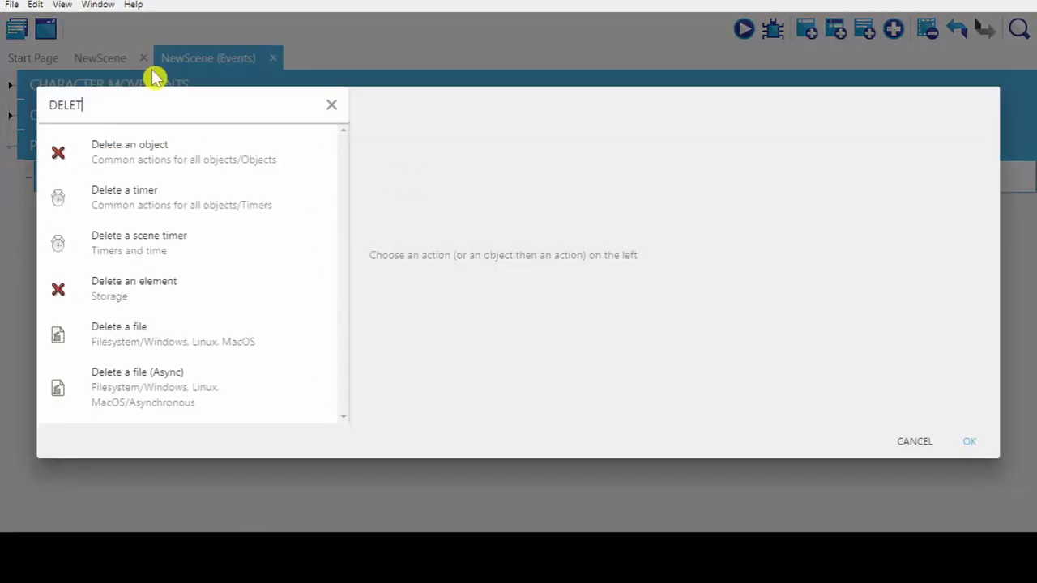
left_click(194, 172)
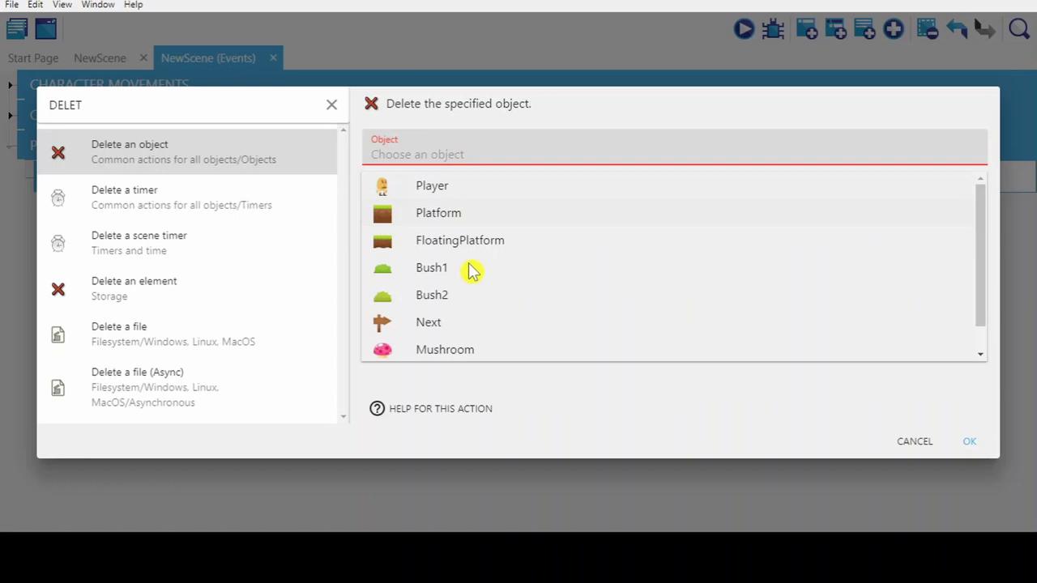
left_click(444, 353)
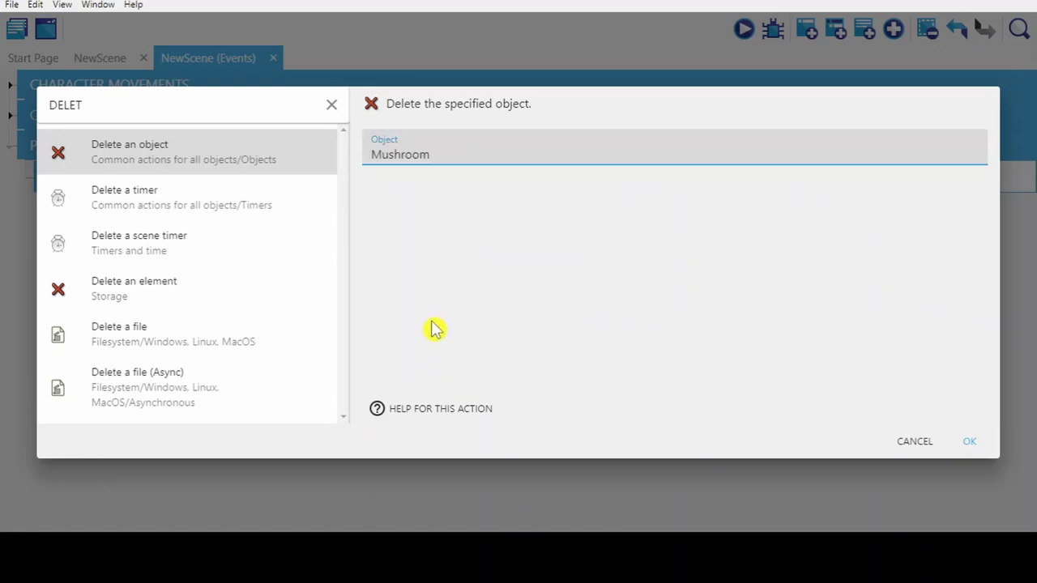
left_click(968, 444)
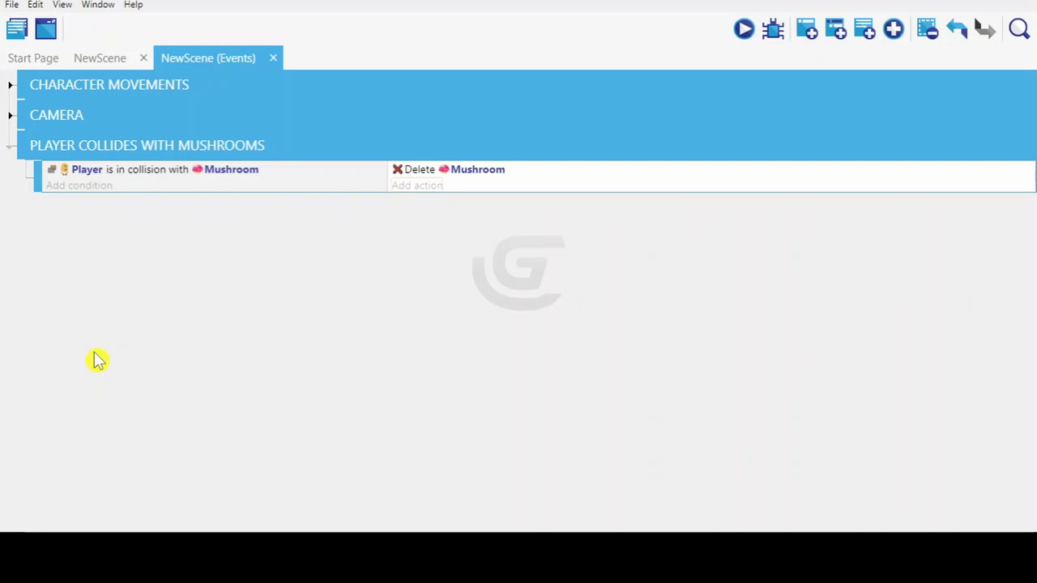
left_click(744, 29)
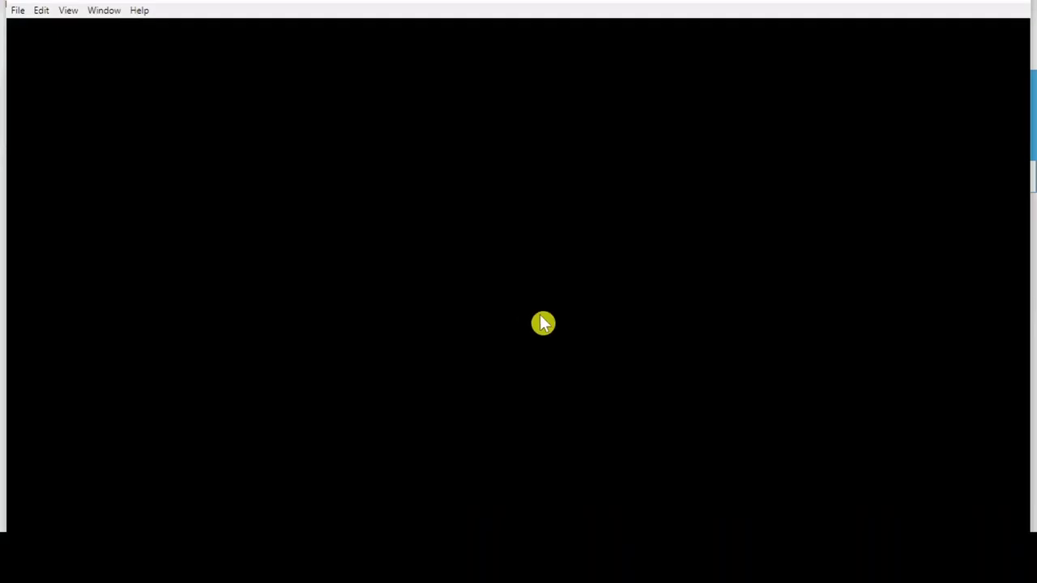
key("Right")
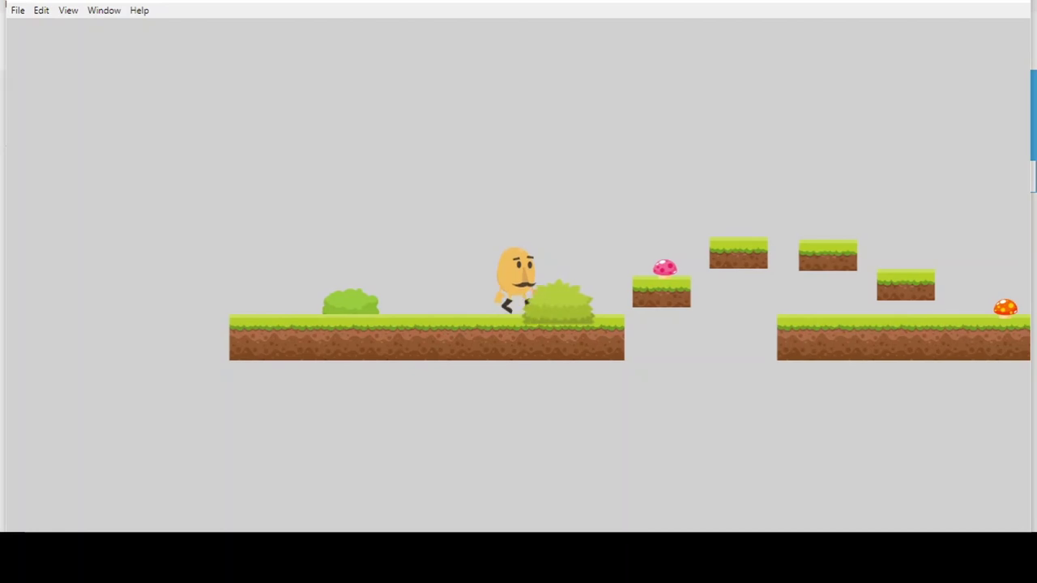
key("Up")
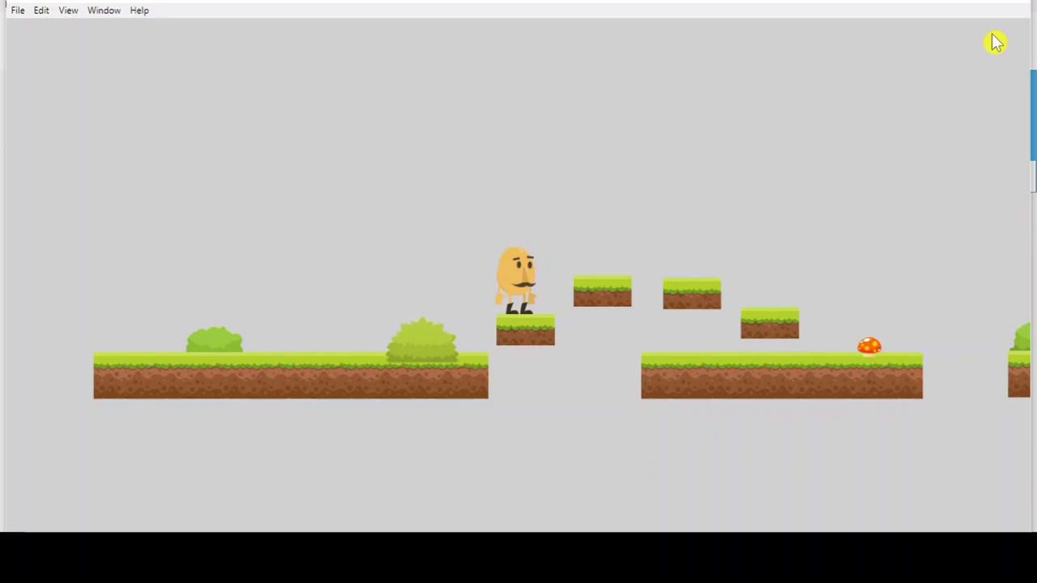
left_click(1013, 2)
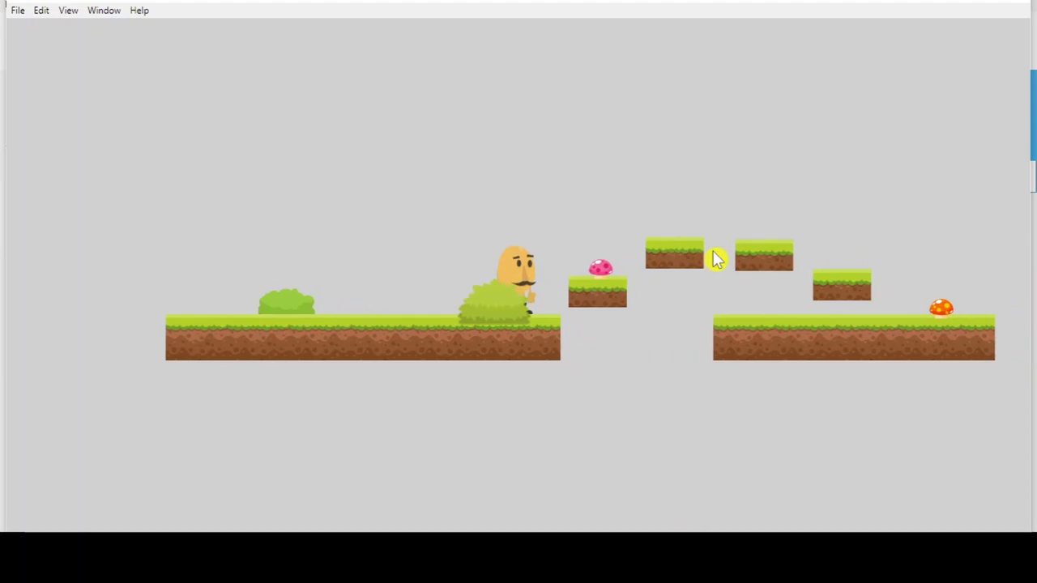
key("space")
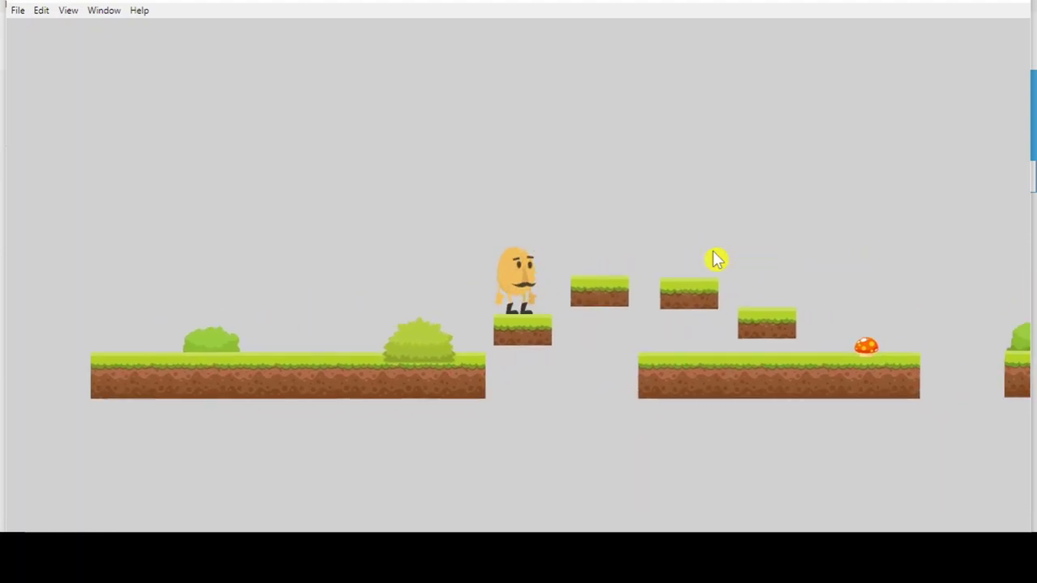
left_click(1016, 5)
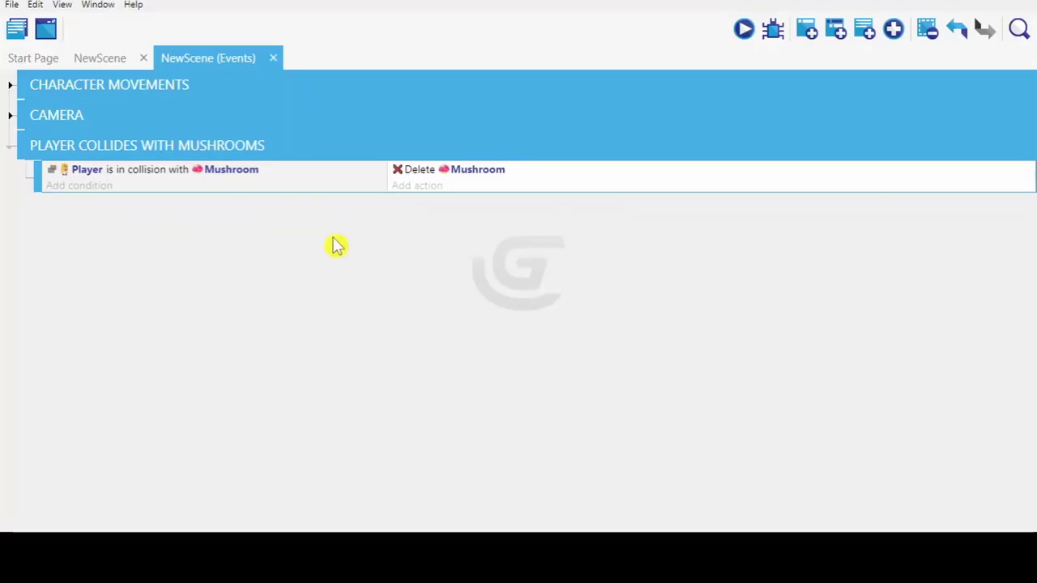
- Add a second event with the condition Player is in collision with Enemy
left_click(810, 33)
left_click(78, 202)
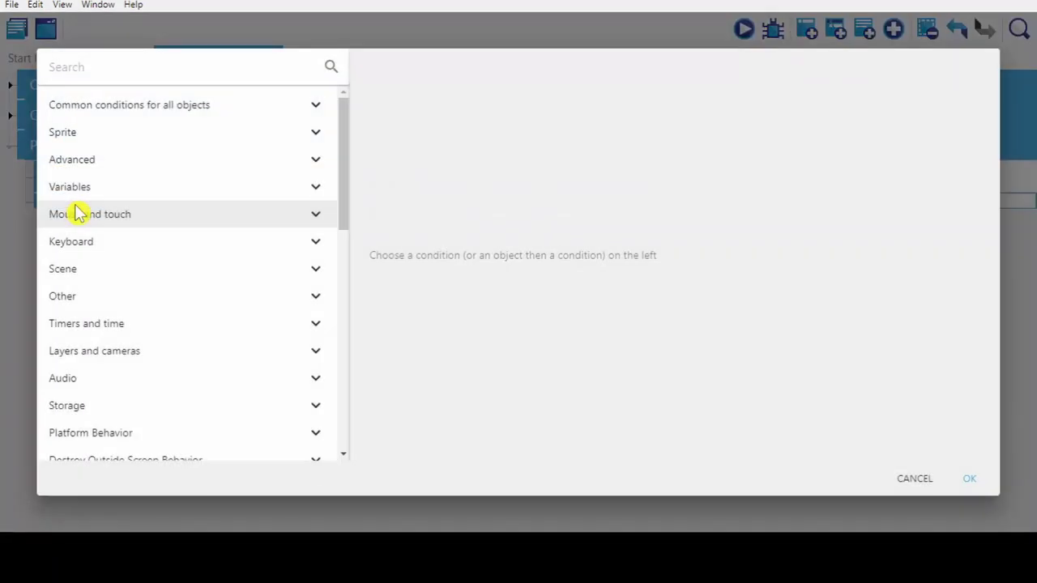
type("COL")
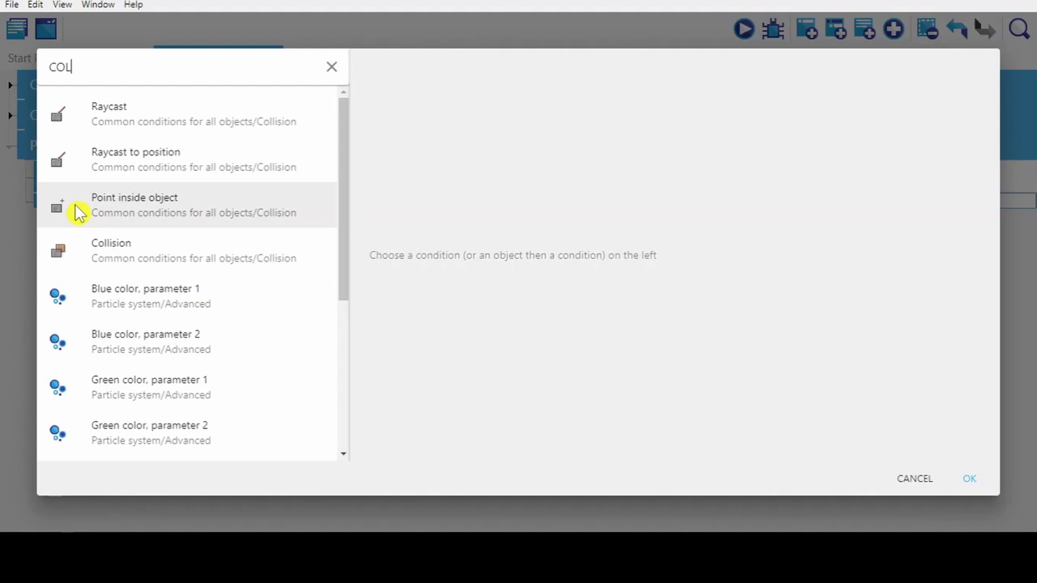
left_click(155, 259)
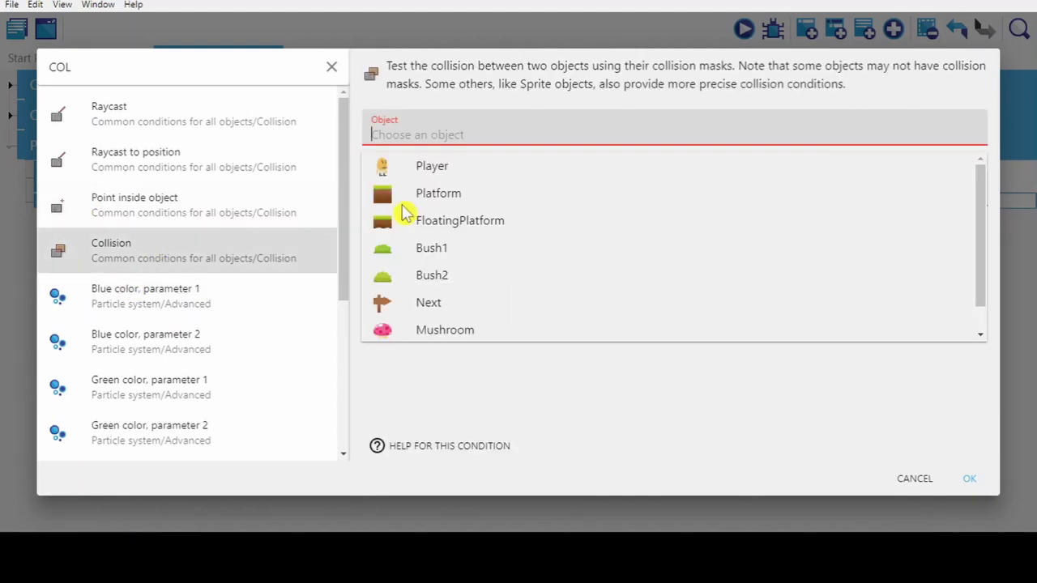
scroll(525, 304, "down", 1)
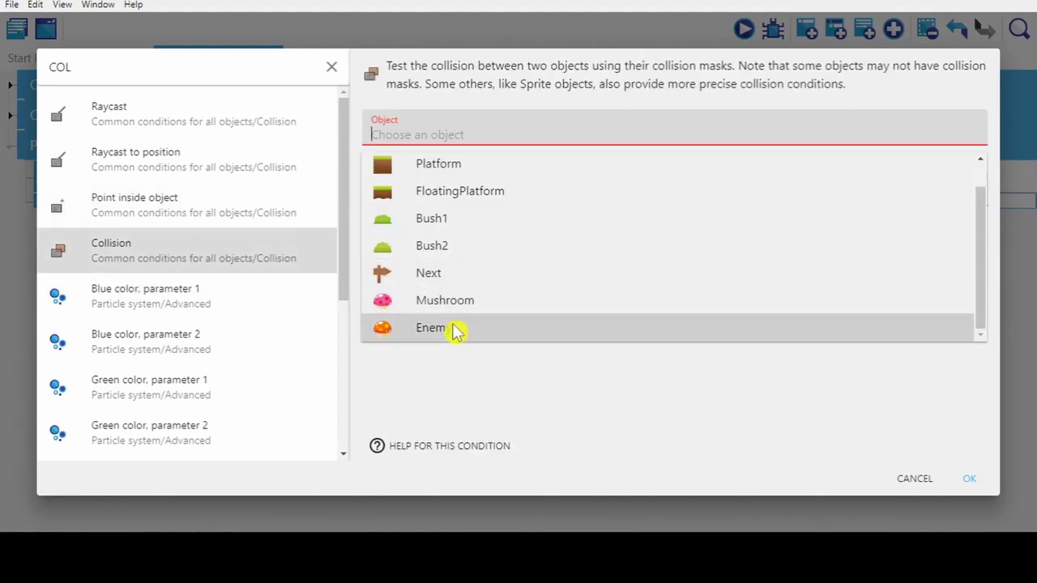
scroll(532, 190, "up", 1)
left_click(468, 170)
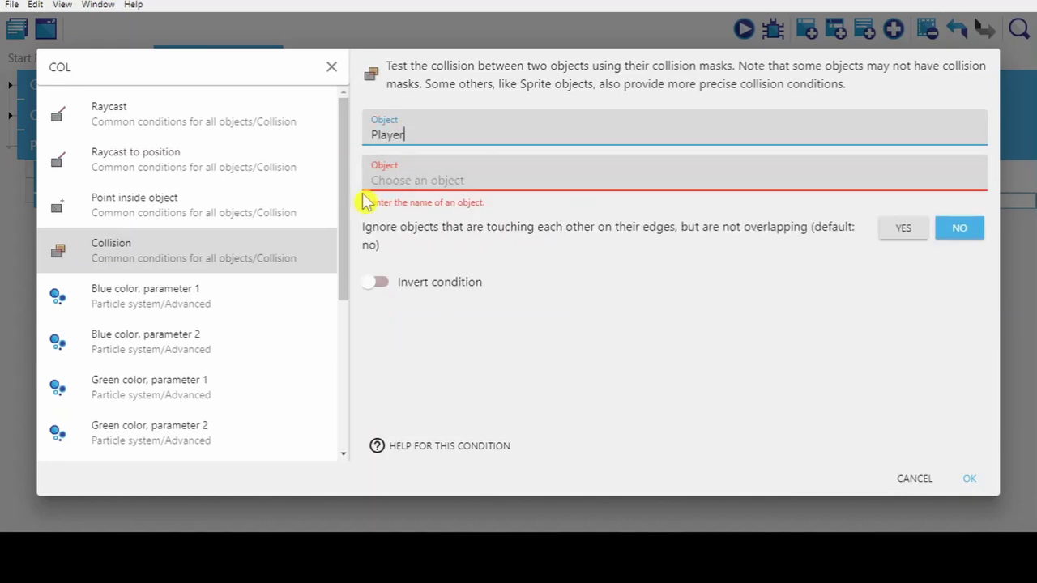
left_click(371, 179)
scroll(501, 316, "down", 1)
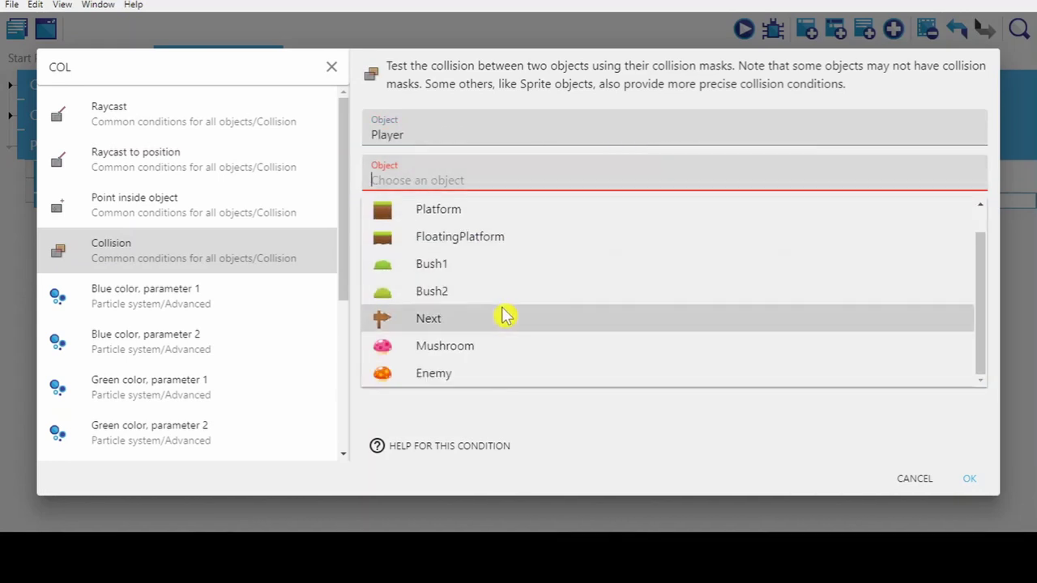
left_click(451, 388)
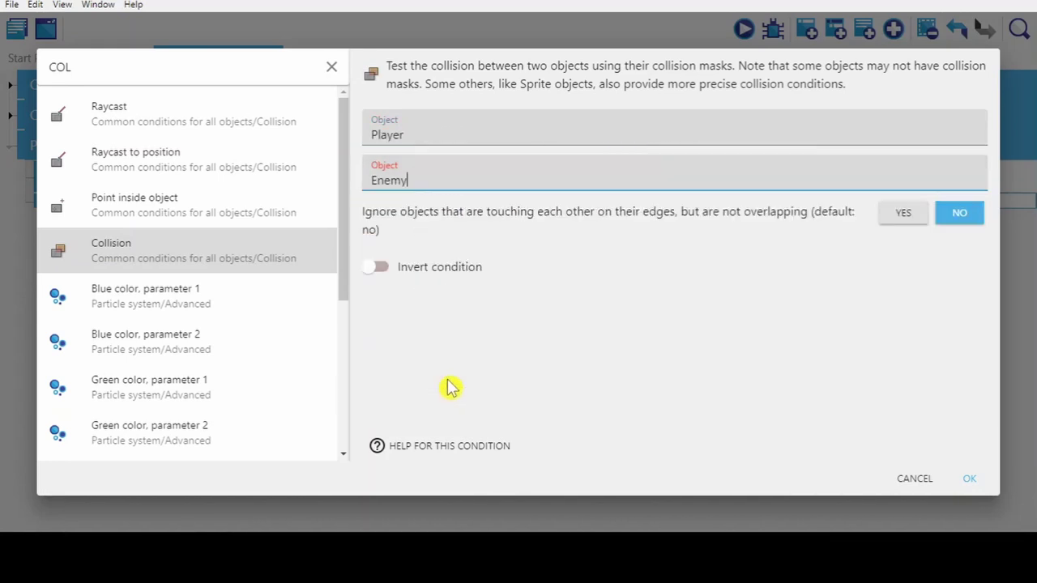
left_click(972, 482)
- Give it a 'Delete an object' action on Player, then launch a preview
left_click(426, 203)
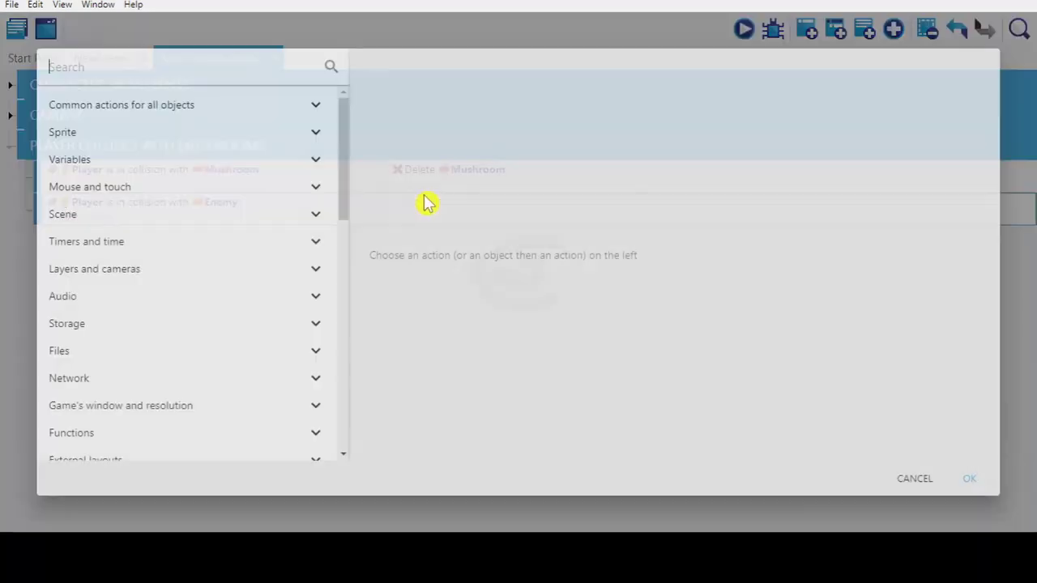
type("DELETE")
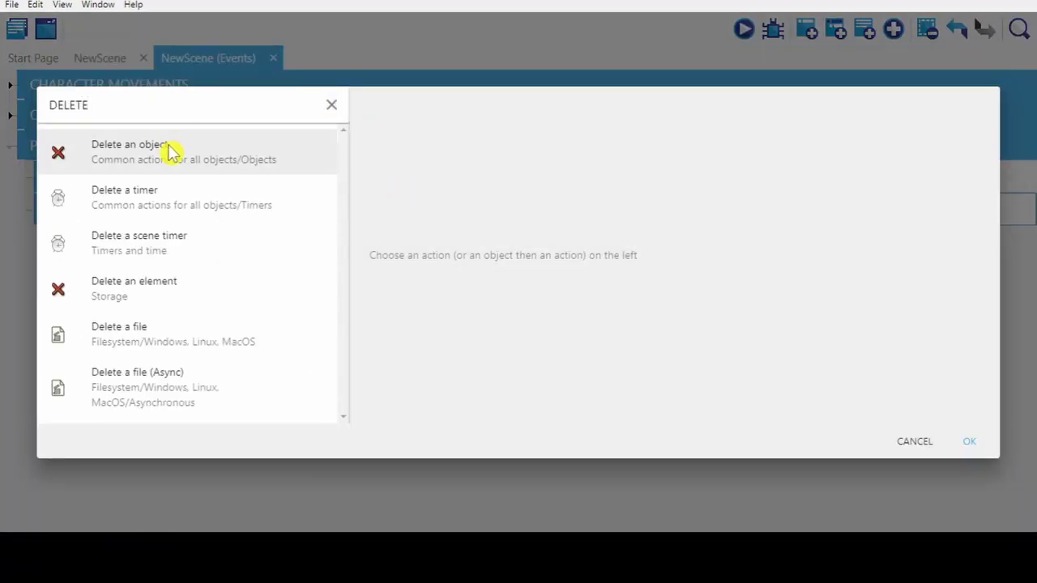
left_click(167, 150)
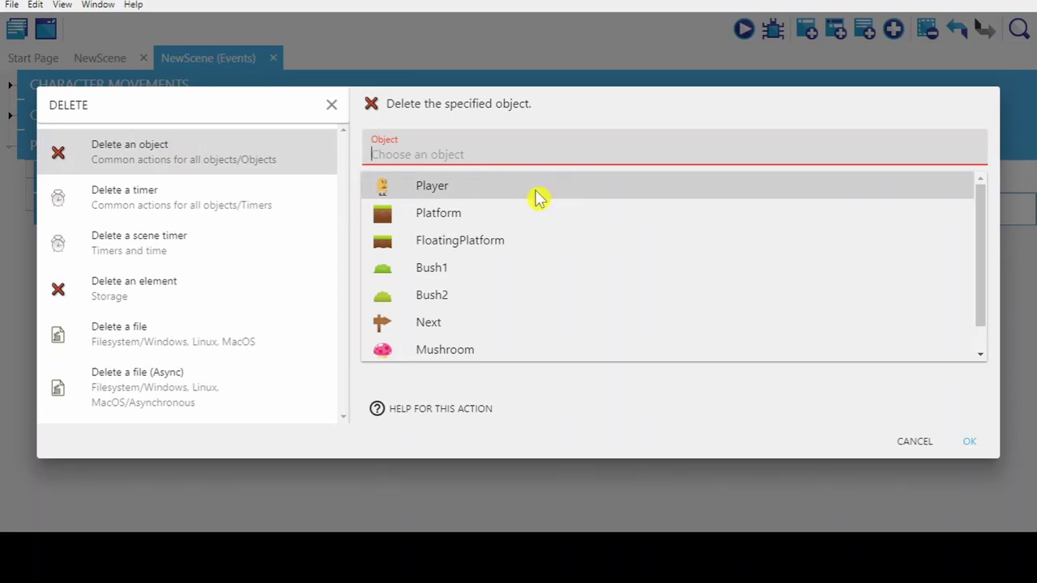
left_click(474, 200)
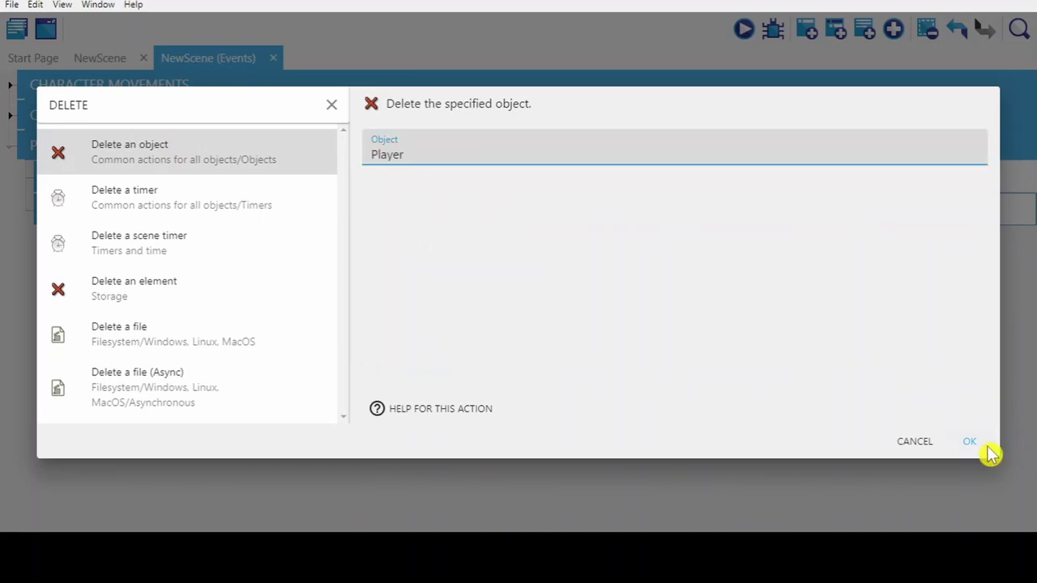
left_click(972, 442)
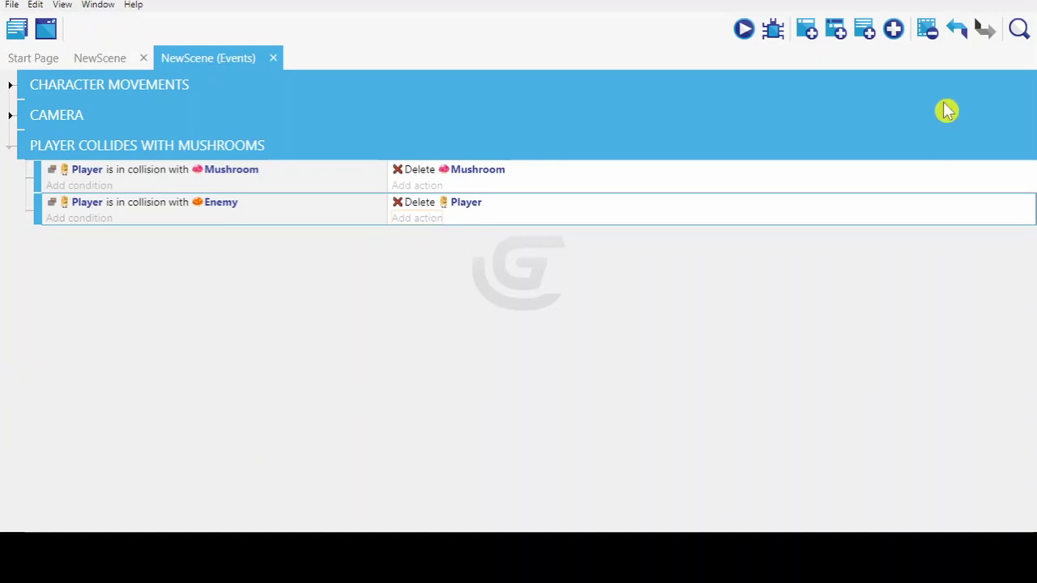
left_click(746, 31)
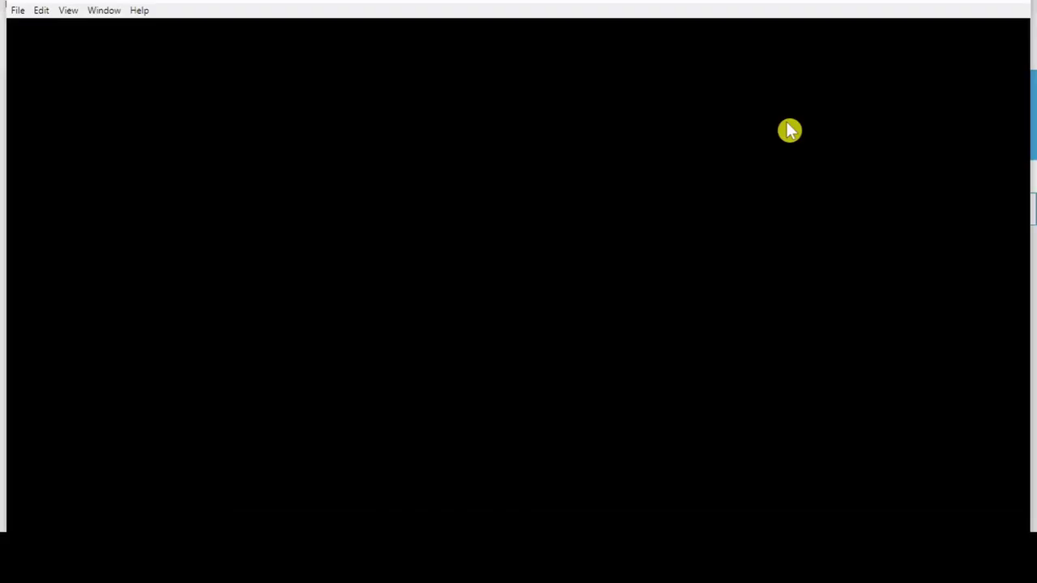
- Run and jump the player right across the platforms in the preview, then close it
key("Right")
key("Up")
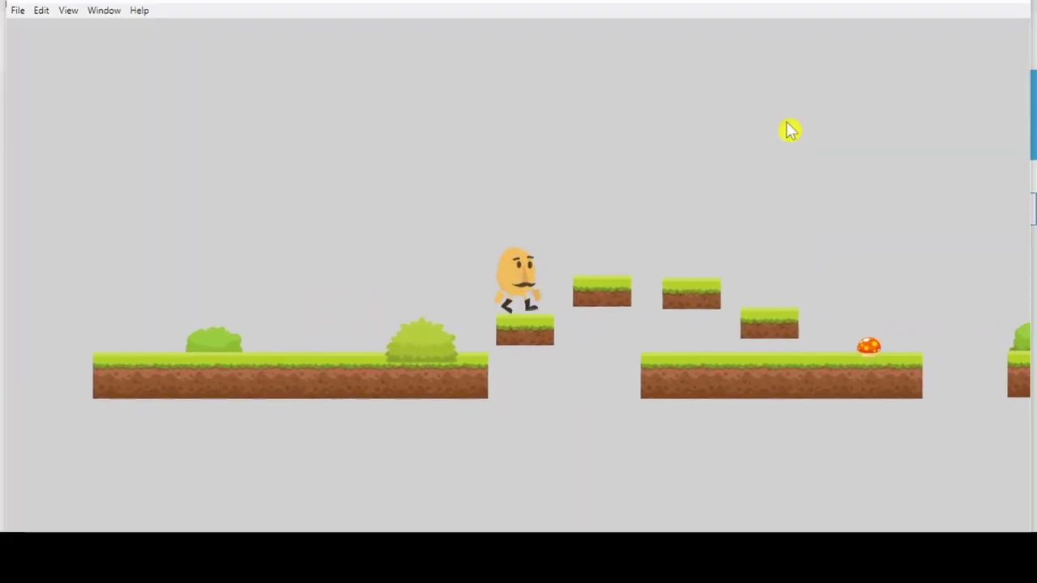
key("Up")
key("Up")
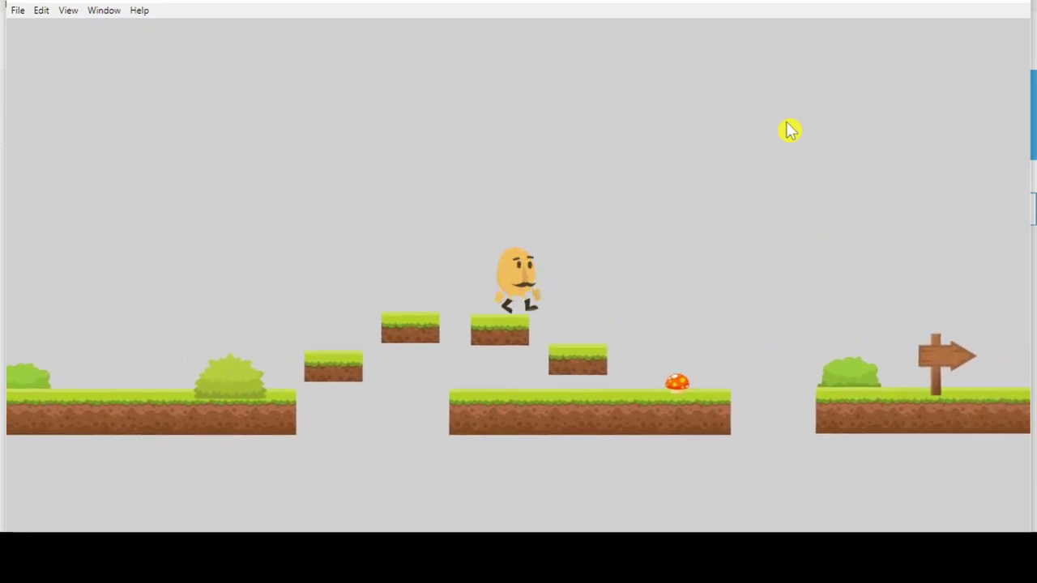
key("Up")
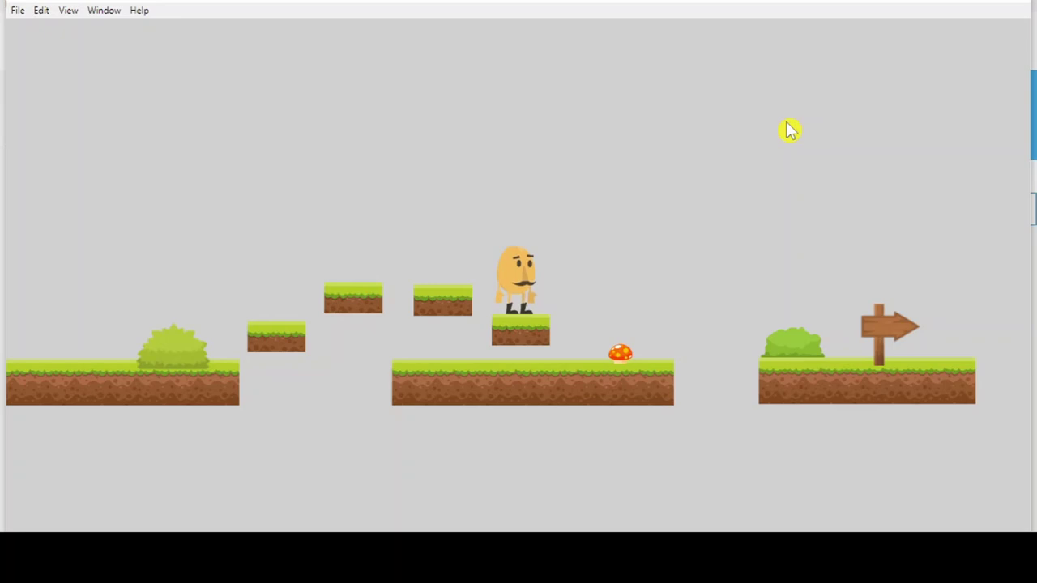
key("Right")
key("space")
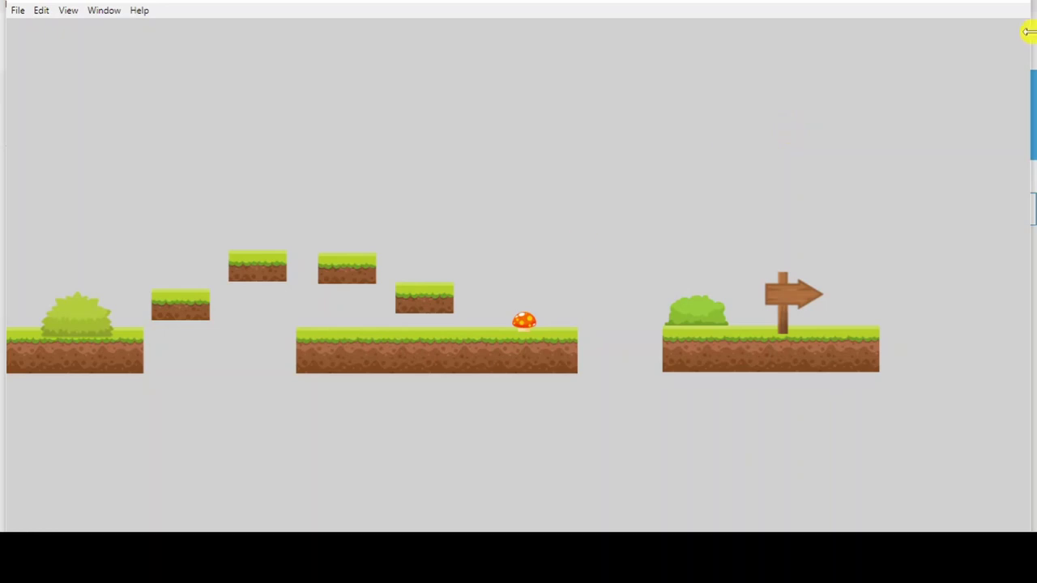
left_click(1027, 5)
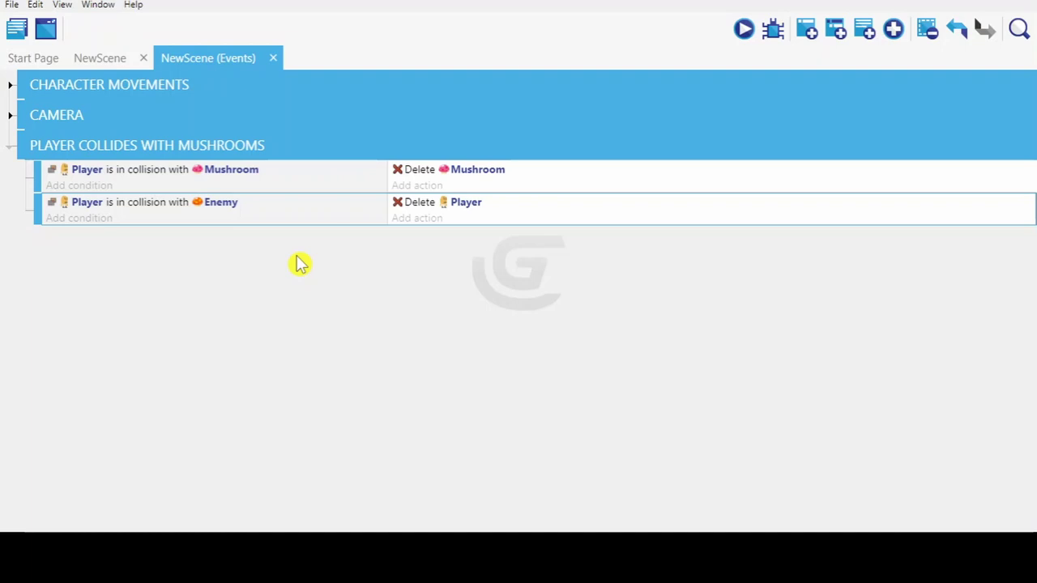
- In the scene editor, place a Mushroom copy left of the player
left_click(119, 58)
scroll(486, 437, "up", 2)
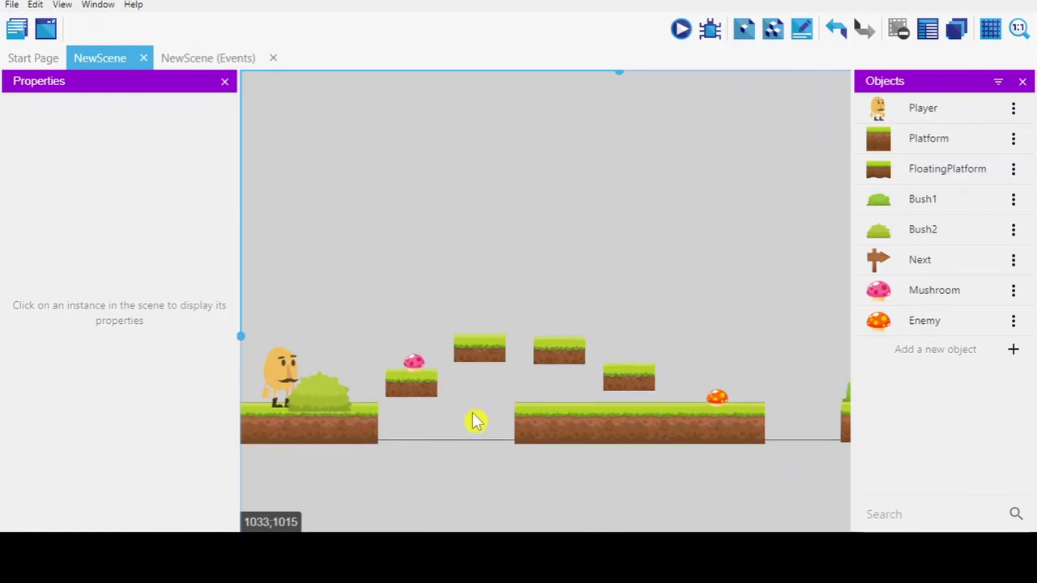
scroll(475, 421, "down", 3)
scroll(447, 435, "up", 3)
scroll(442, 413, "down", 1)
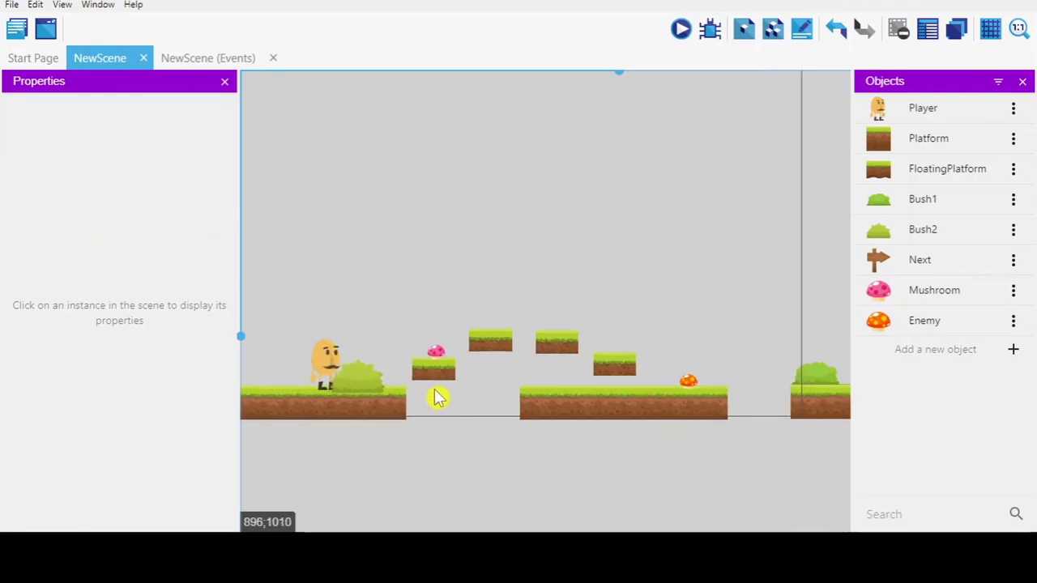
left_click(440, 364)
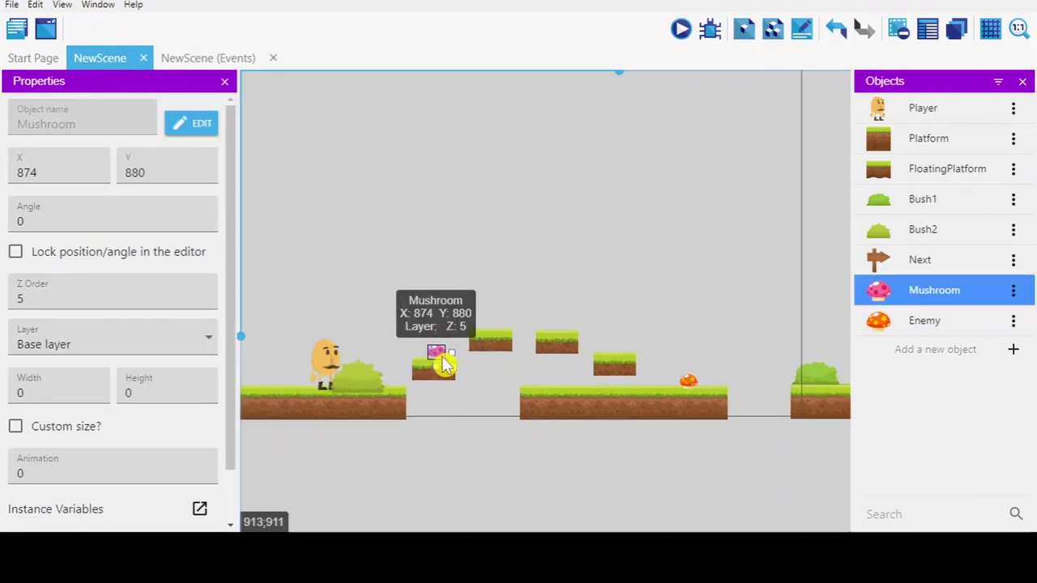
left_click_drag(443, 366, 248, 384, "ctrl")
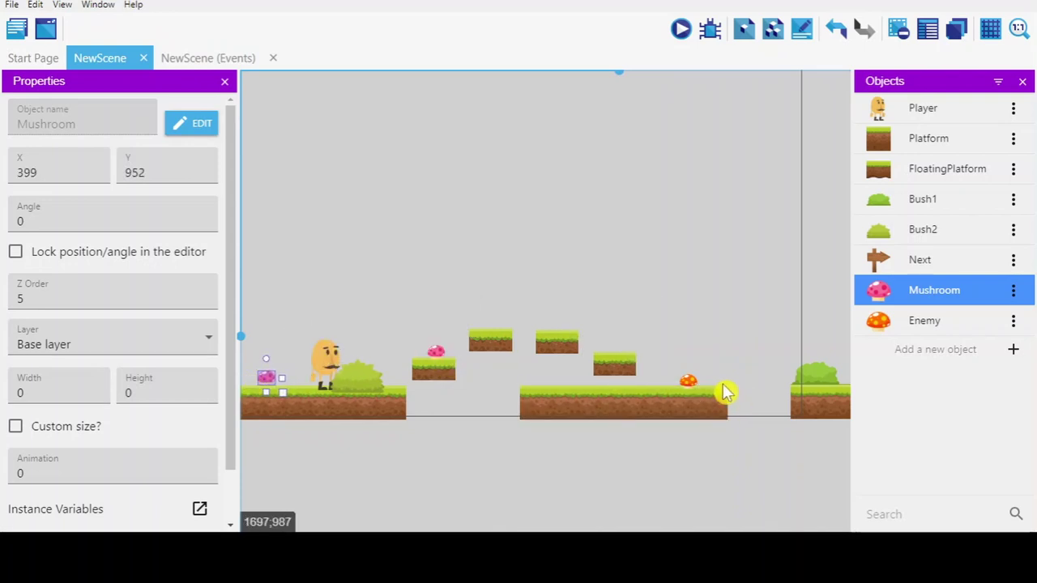
- Nudge the Enemy left and add another Mushroom copy further right
scroll(725, 393, "down", 2)
scroll(713, 421, "up", 1)
scroll(705, 410, "up", 2)
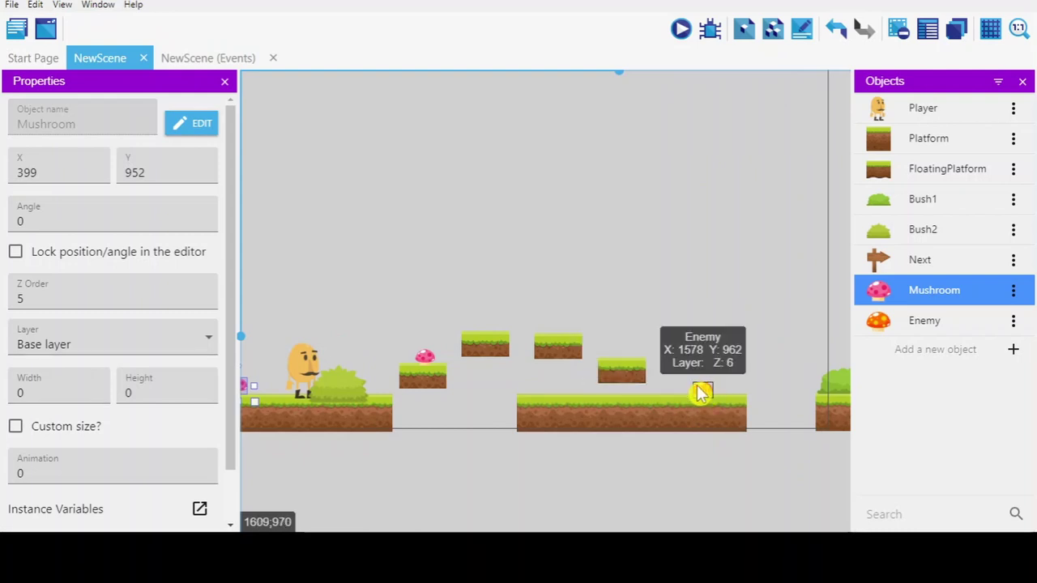
left_click_drag(701, 393, 688, 393)
mouse_move(697, 490)
left_mouse_down()
mouse_move(555, 475)
mouse_move(769, 494)
mouse_move(706, 494)
mouse_move(756, 494)
left_mouse_up()
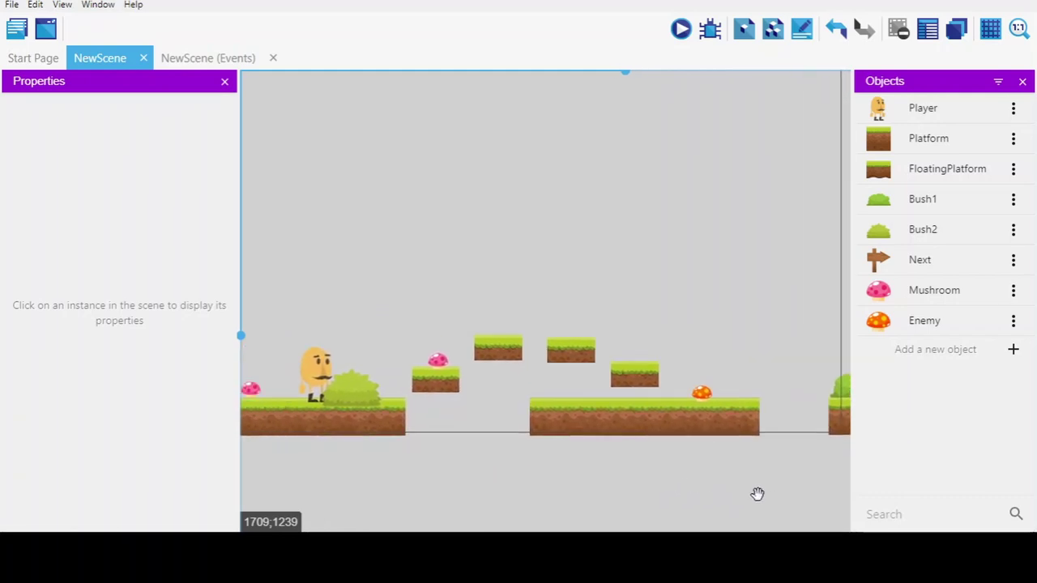
left_click(442, 364)
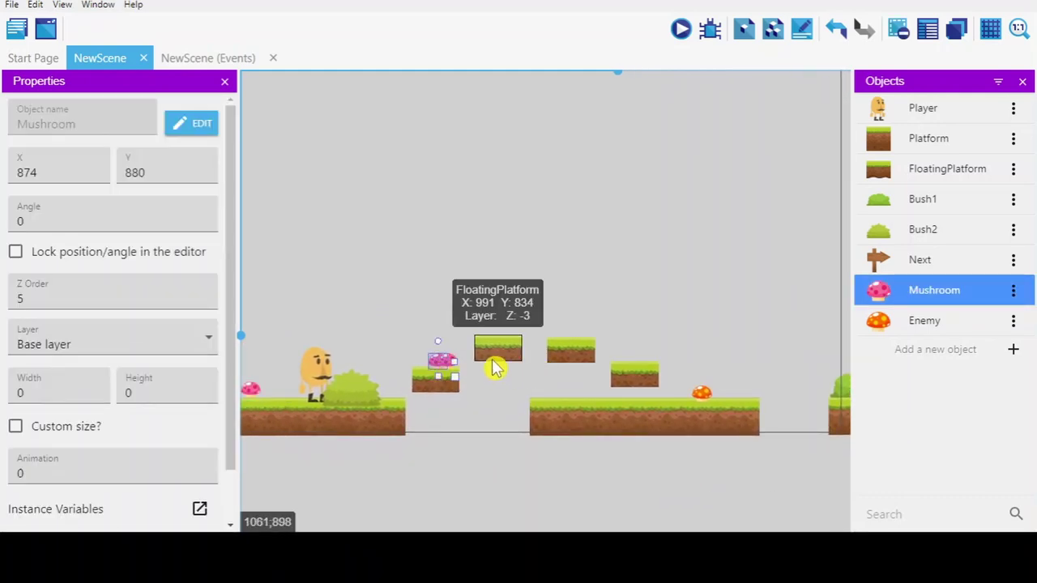
mouse_move(447, 365)
left_mouse_down()
mouse_move(571, 331)
mouse_move(788, 370)
mouse_move(795, 362)
left_mouse_up()
mouse_move(708, 396)
left_mouse_down()
mouse_move(701, 399)
mouse_move(711, 398)
left_mouse_up()
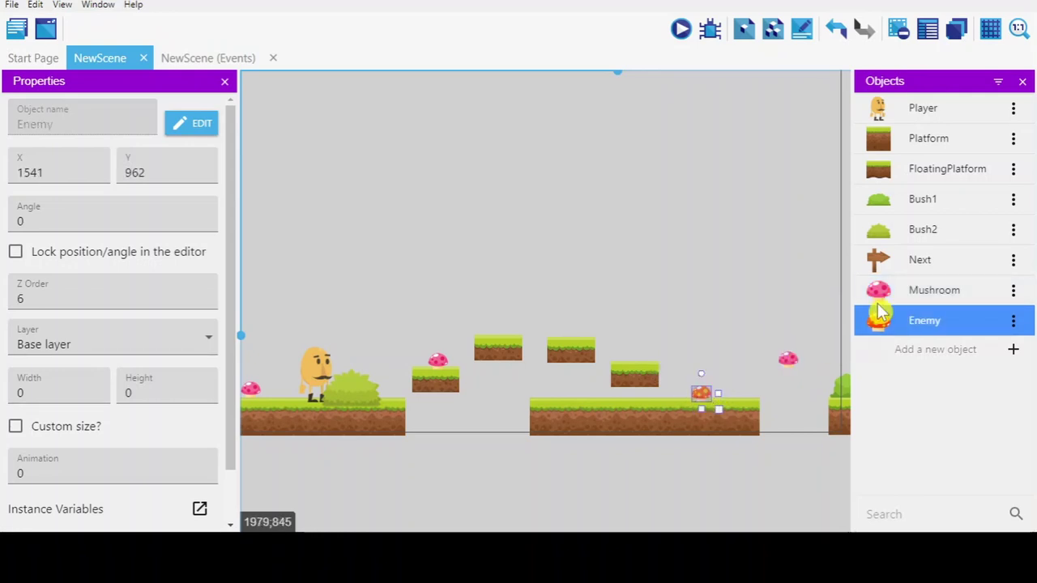
- Preview the level, walking left and right and jumping across the floating platforms to grab the mushroom
left_click(681, 29)
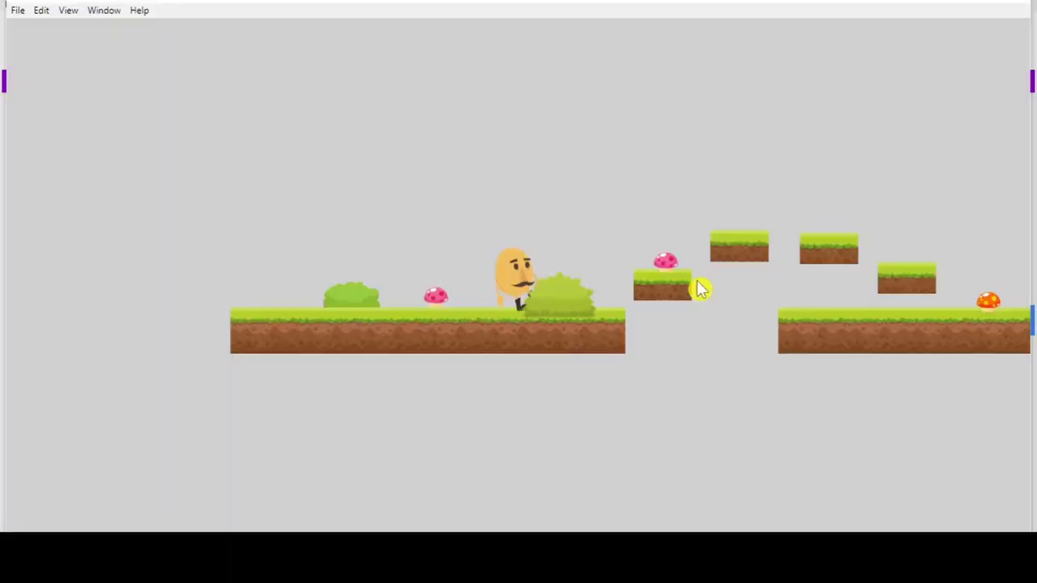
key("Left")
key("Right")
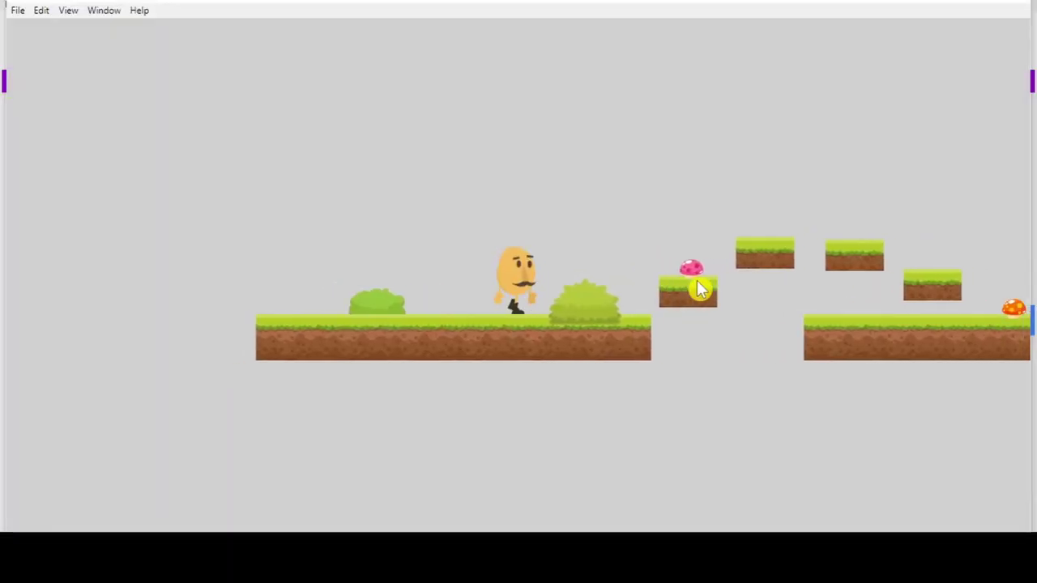
key("Right")
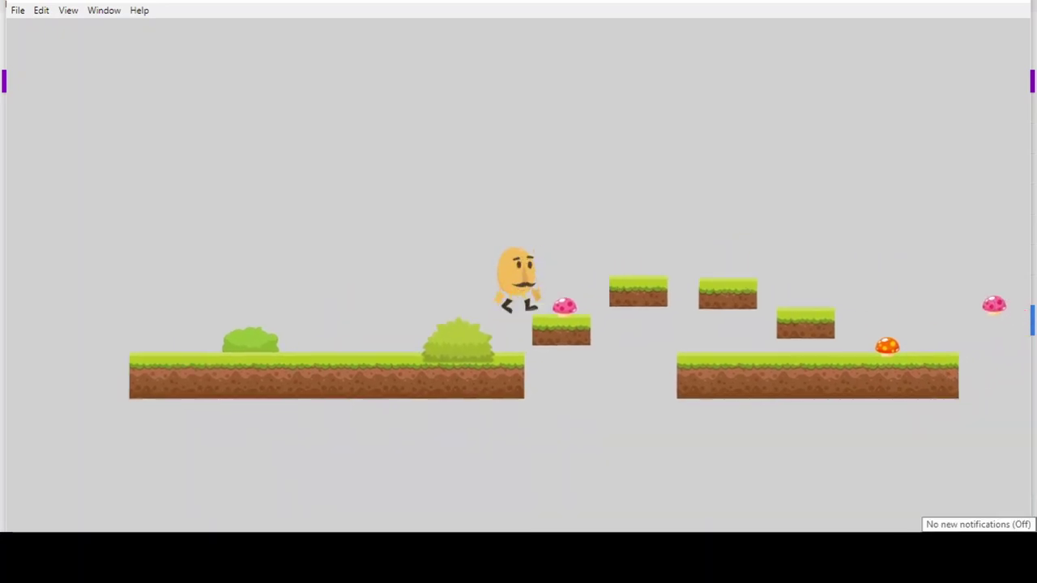
key("space")
key("space")
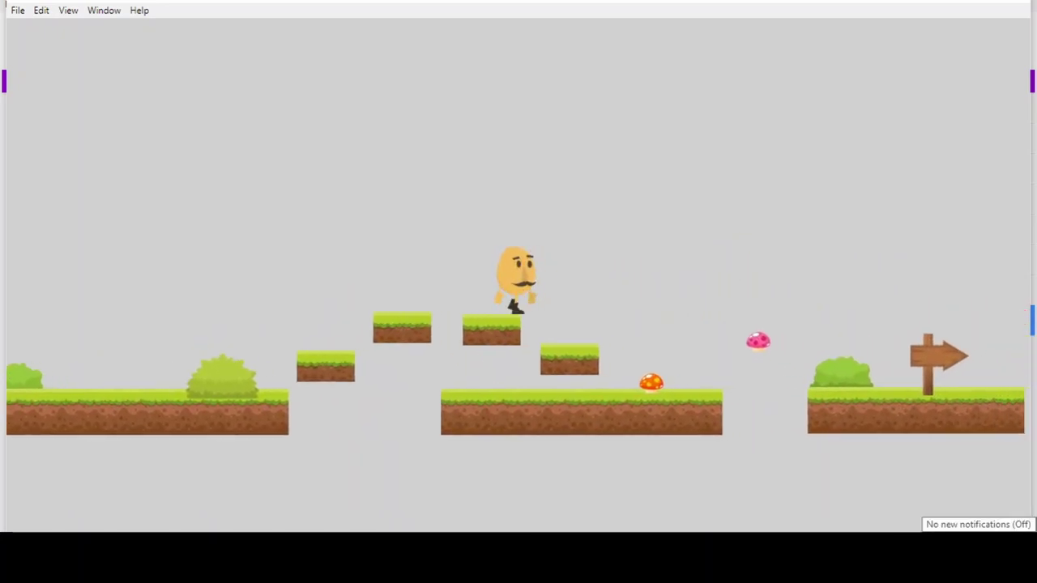
key("space")
key("space")
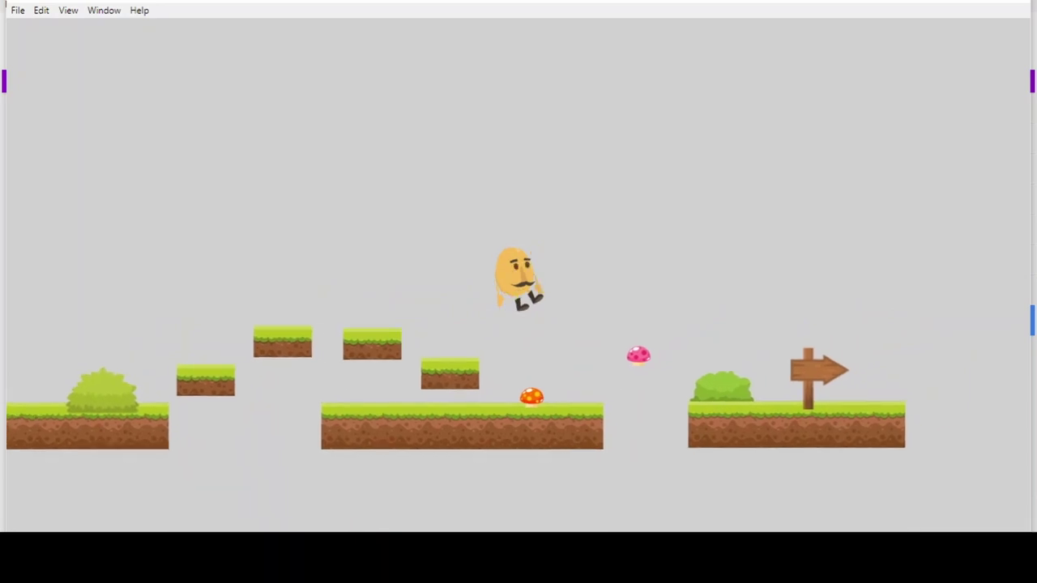